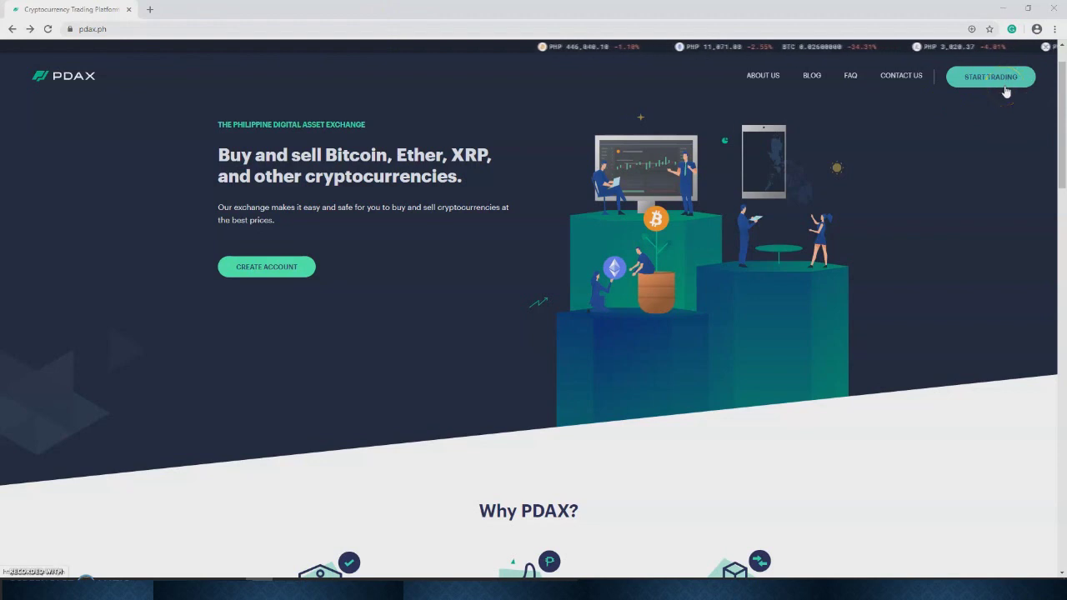
Go from the PDAX home page to the trading platform at trade.pdax.ph and look over its landing page
left_click(998, 86)
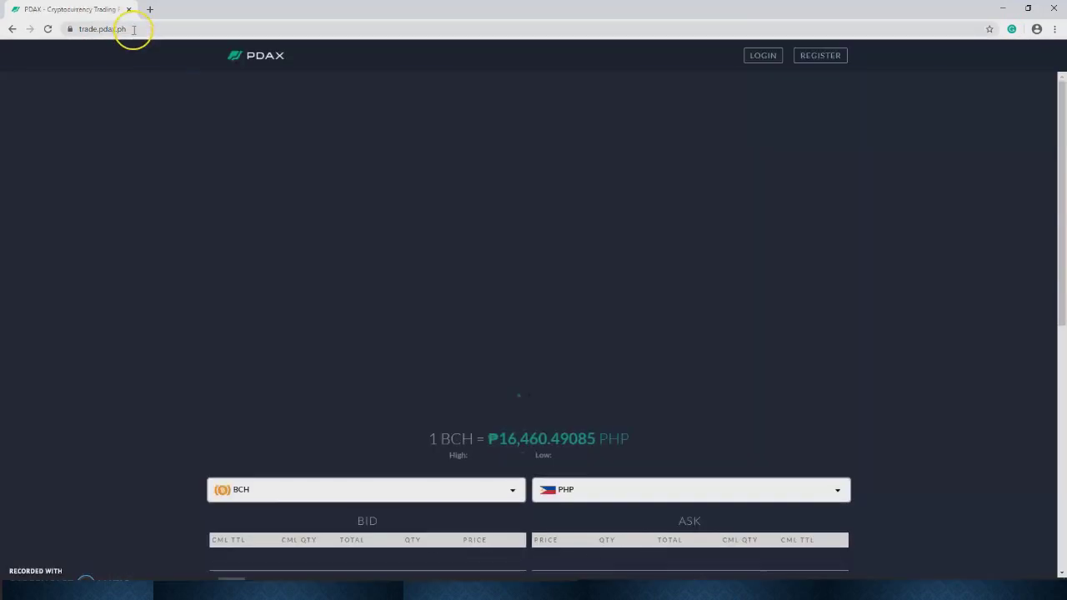
left_click(133, 30)
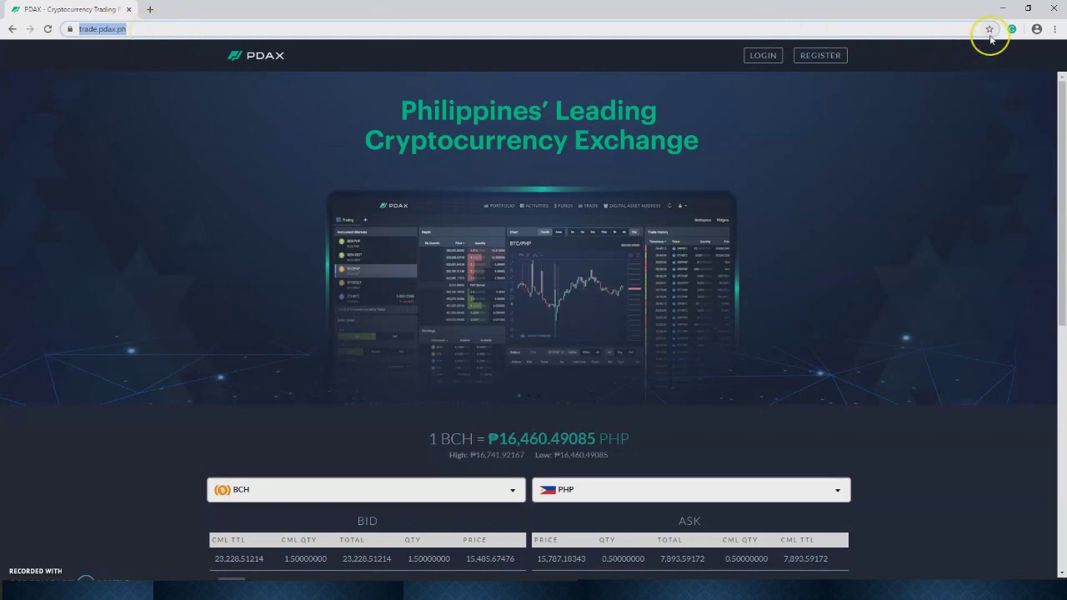
left_click(876, 168)
scroll(642, 209, "down", 2)
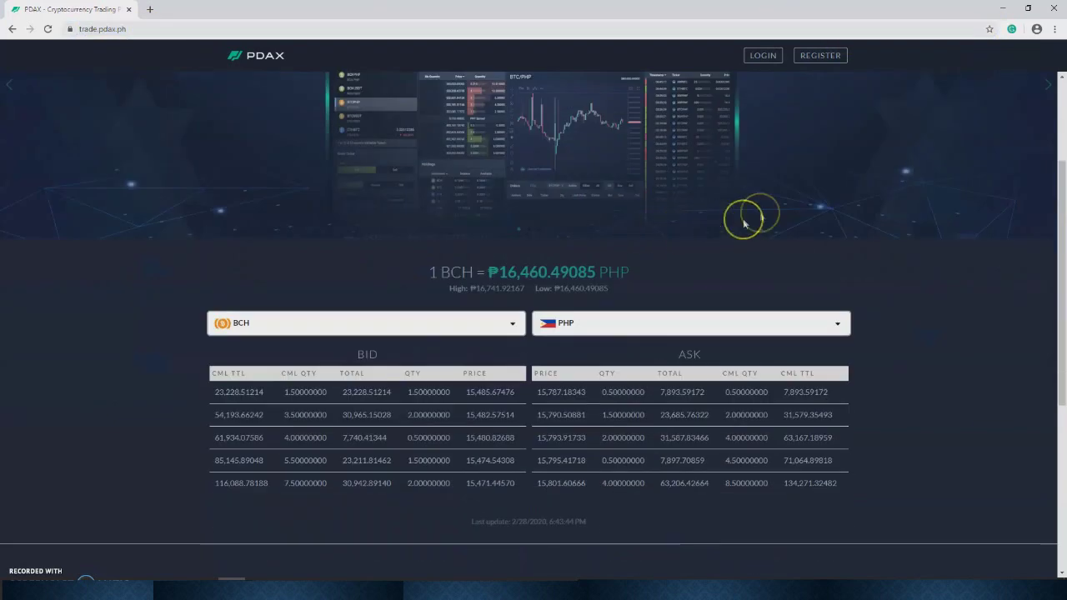
scroll(767, 146, "up", 2)
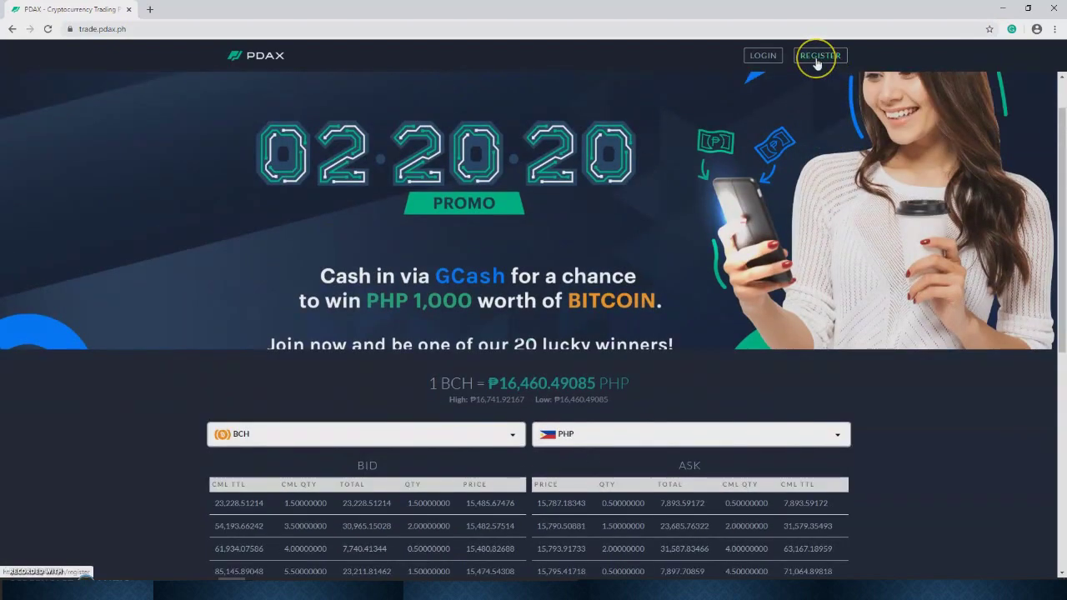
Open the free account registration form and review the fields it requires
left_click(817, 59)
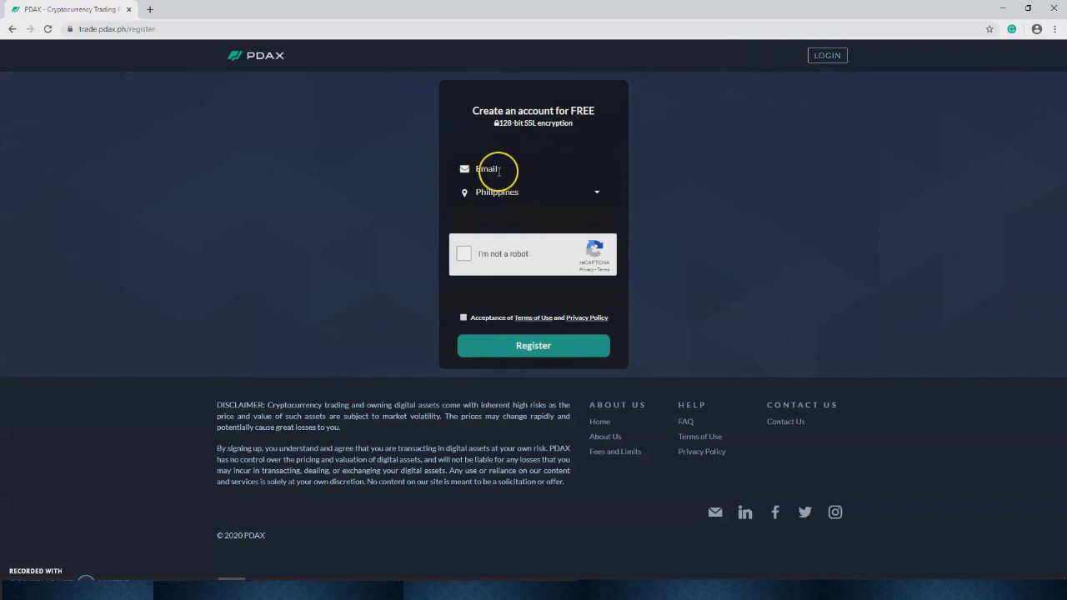
left_click(499, 170)
left_click(680, 163)
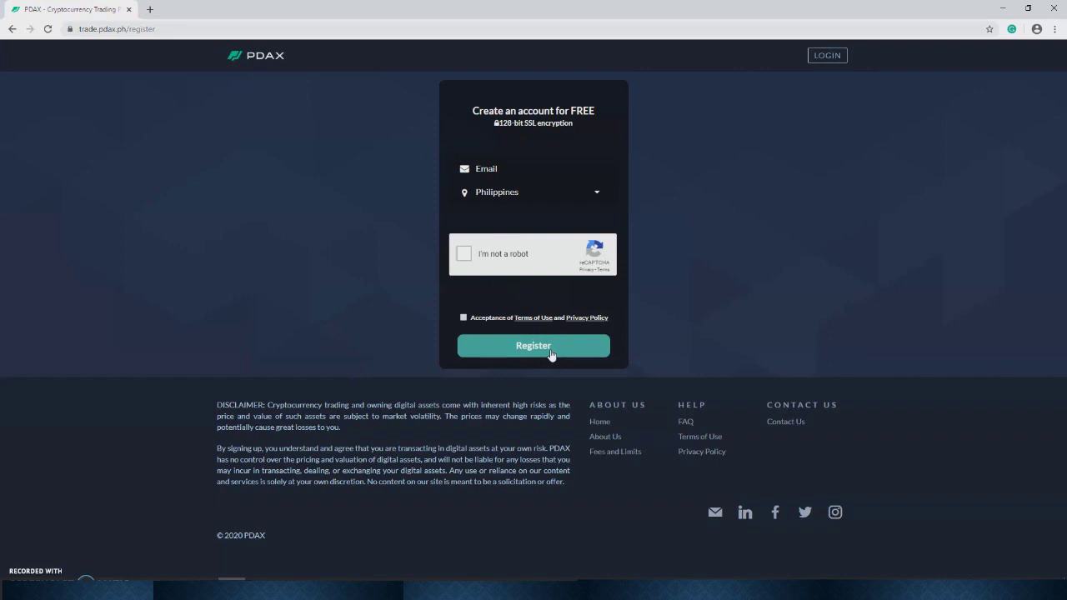
Return to the trading platform's landing page and display the bid and ask prices for BTC in PHP
left_click(267, 57)
scroll(507, 179, "down", 1)
scroll(523, 189, "up", 1)
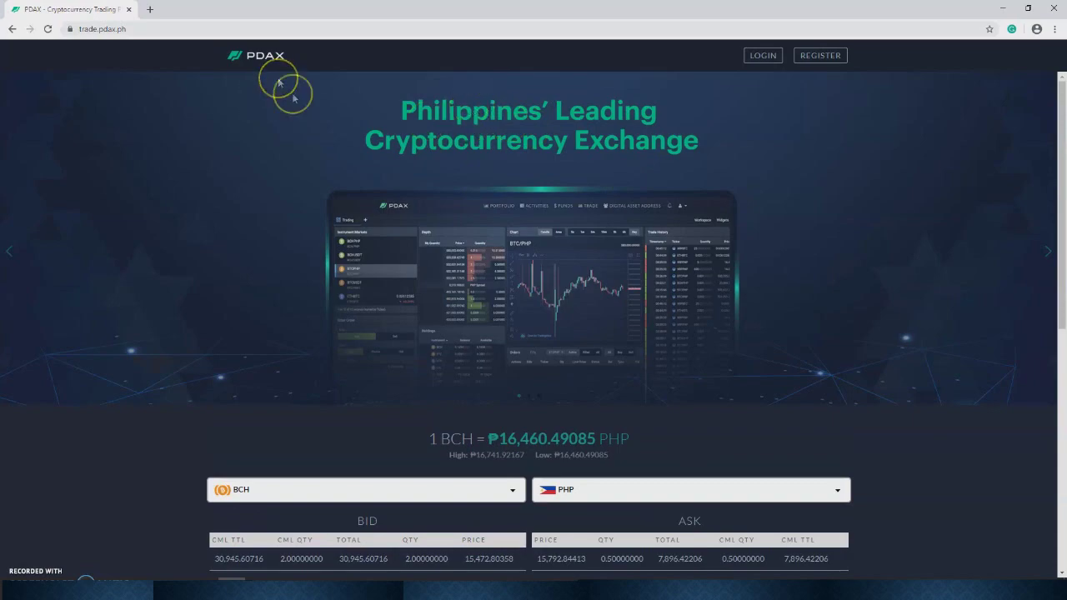
scroll(486, 335, "down", 2)
scroll(486, 336, "up", 2)
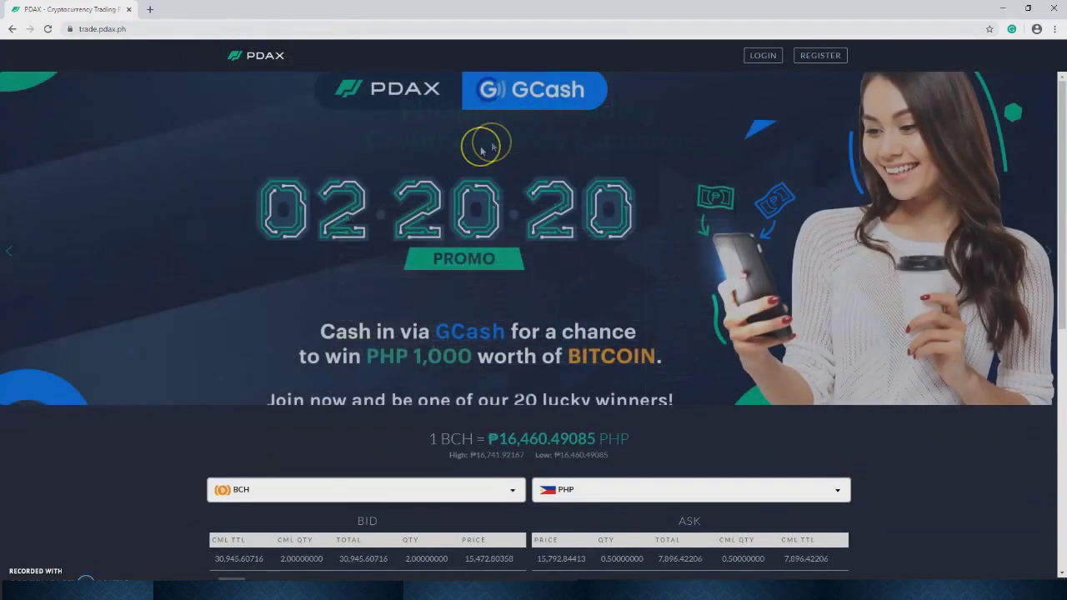
scroll(489, 410, "down", 2)
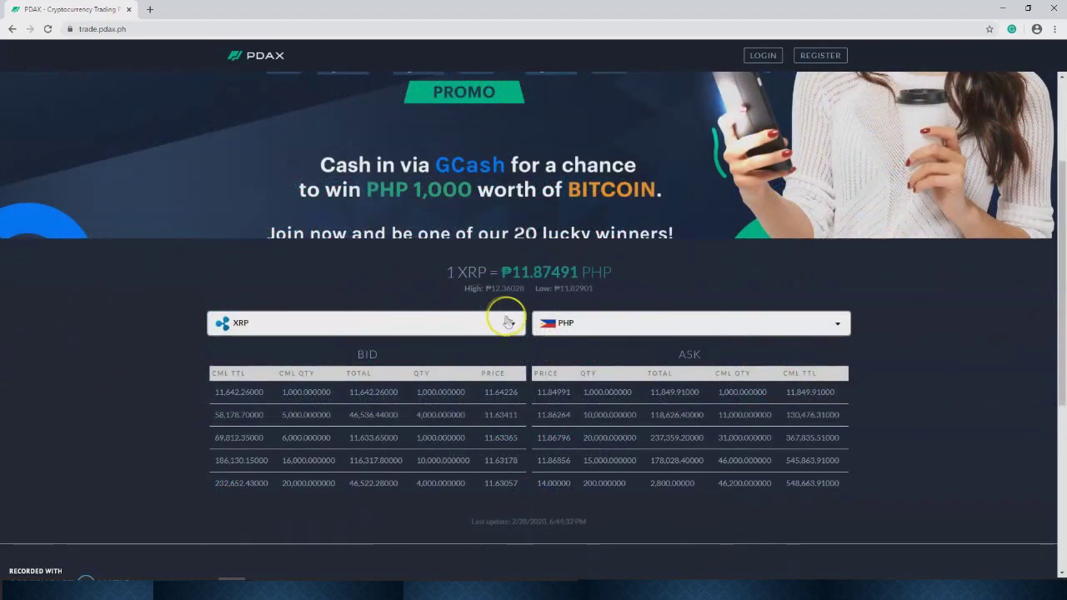
left_click(450, 322)
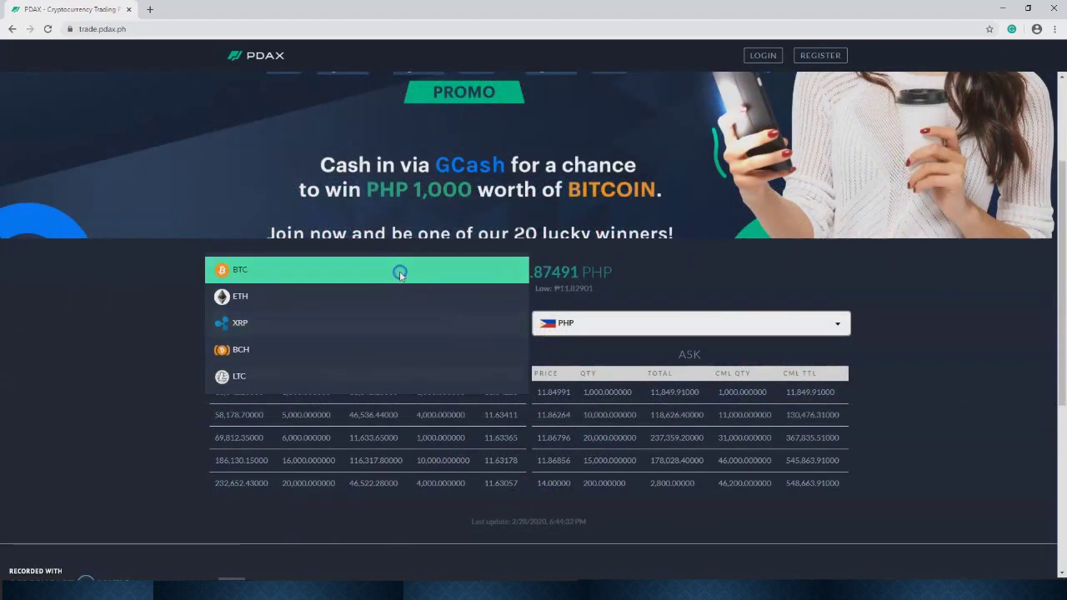
left_click(397, 270)
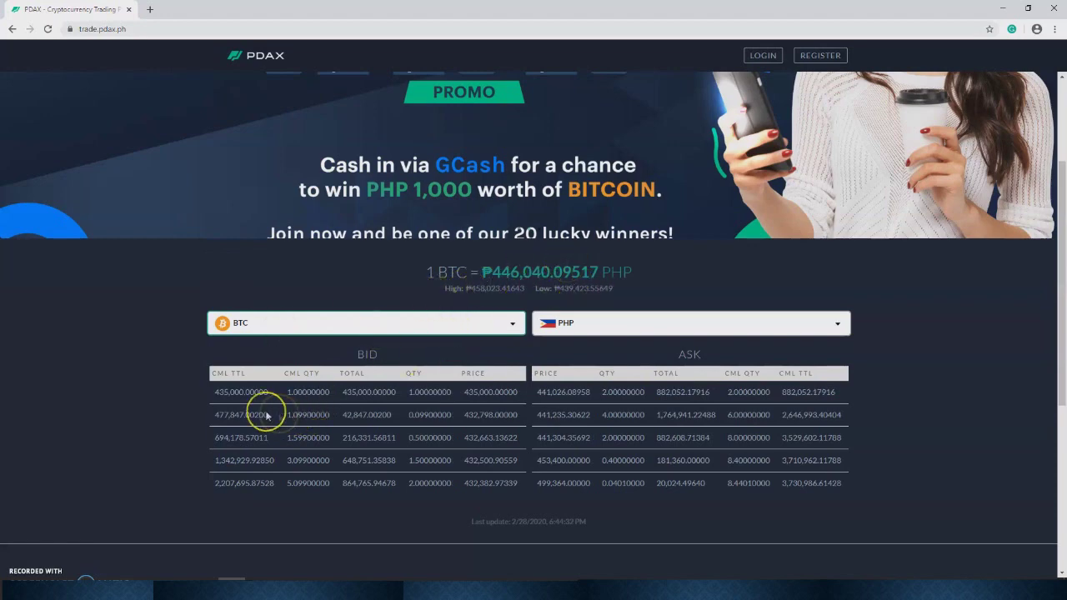
Check which cryptocurrencies and quote currencies can be chosen for the bid and ask price table
left_click(442, 322)
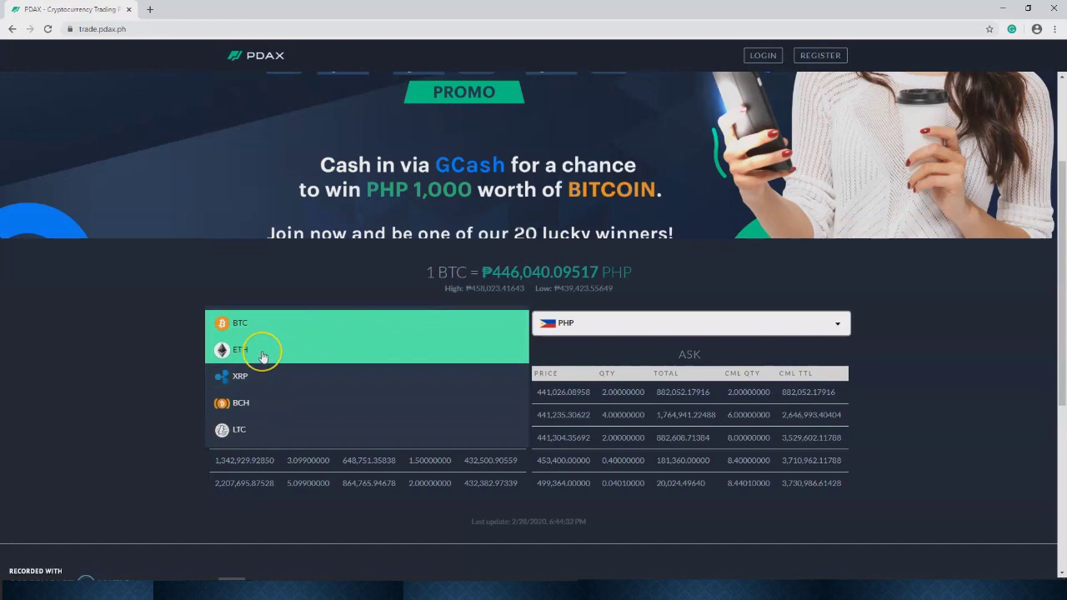
left_click(707, 322)
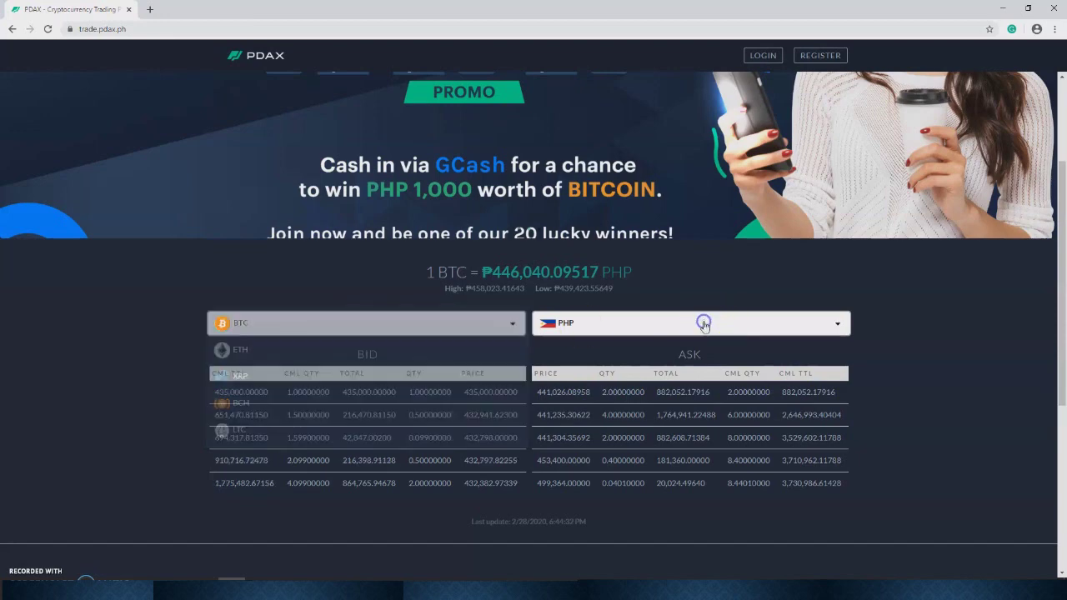
left_click(705, 326)
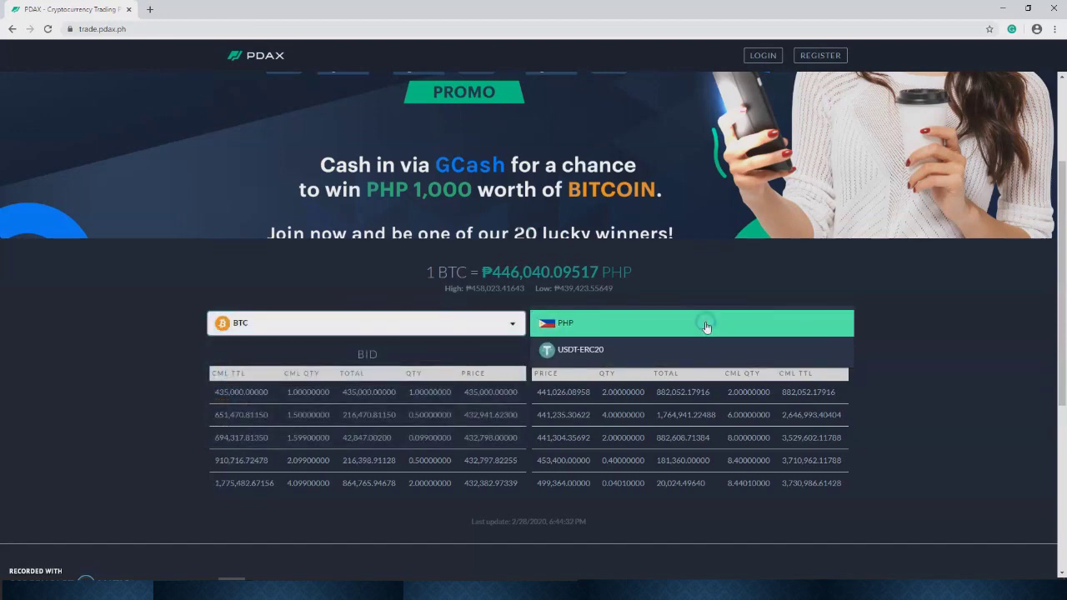
left_click(967, 402)
scroll(959, 406, "up", 2)
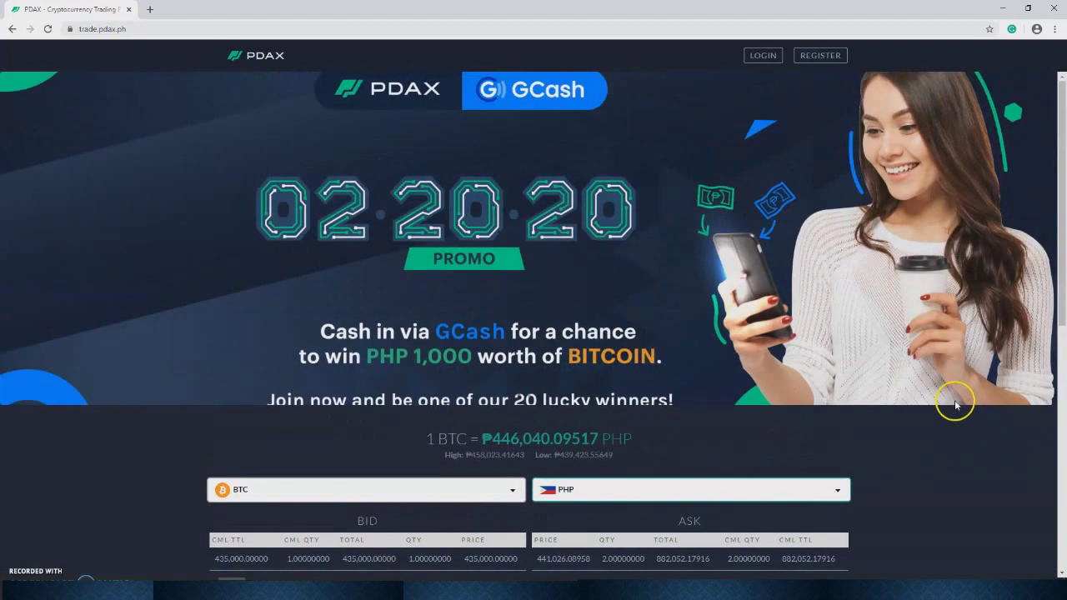
Open the account login form and fill in the account's e-mail address from the saved suggestion
left_click(764, 56)
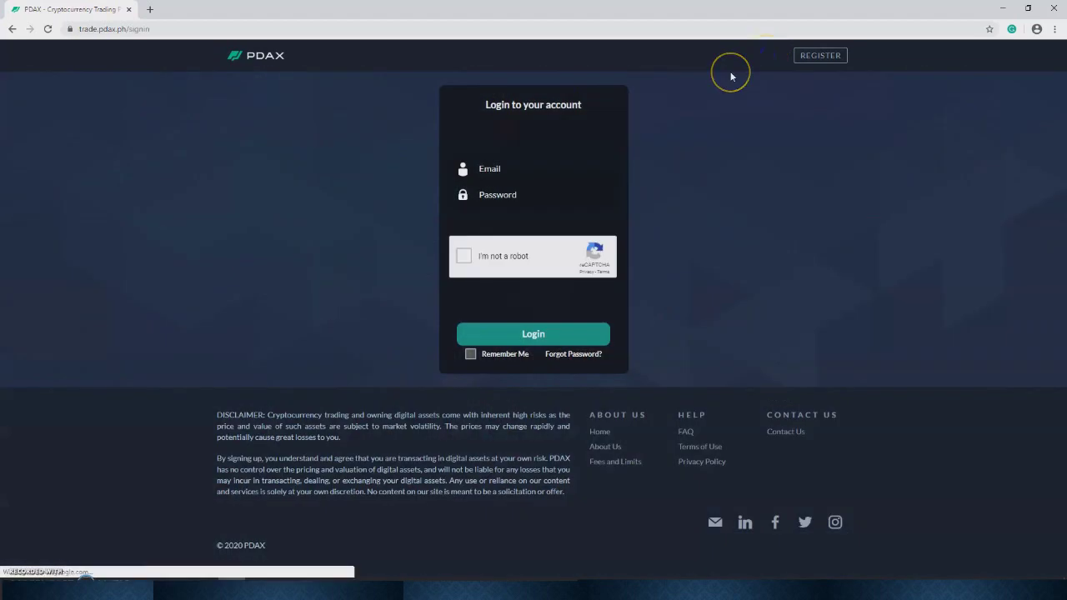
left_click(571, 165)
type("ca")
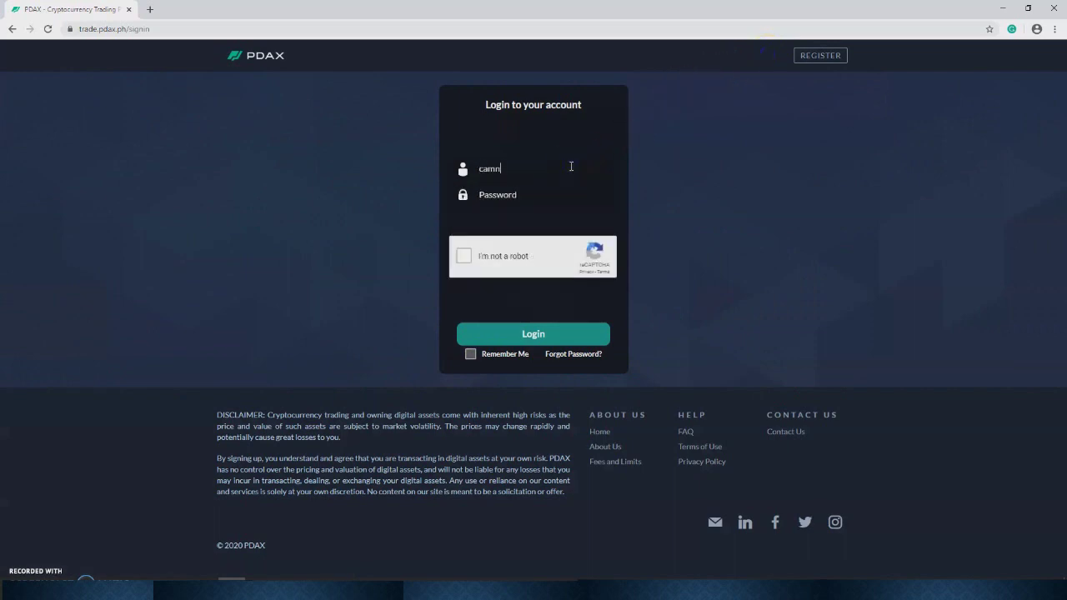
type("mpo")
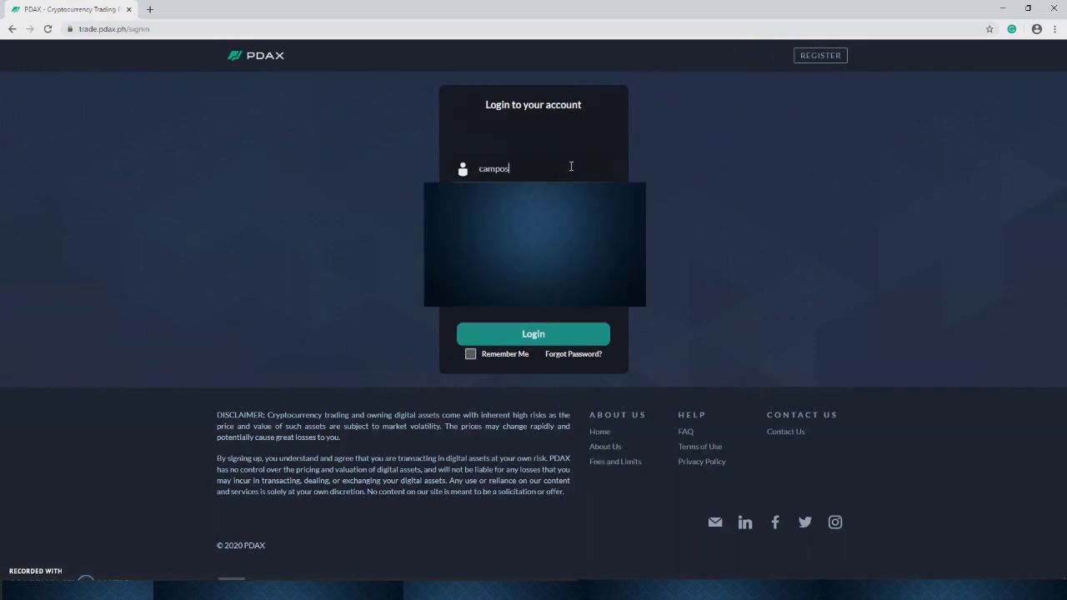
type("s")
key("Down")
key("Return")
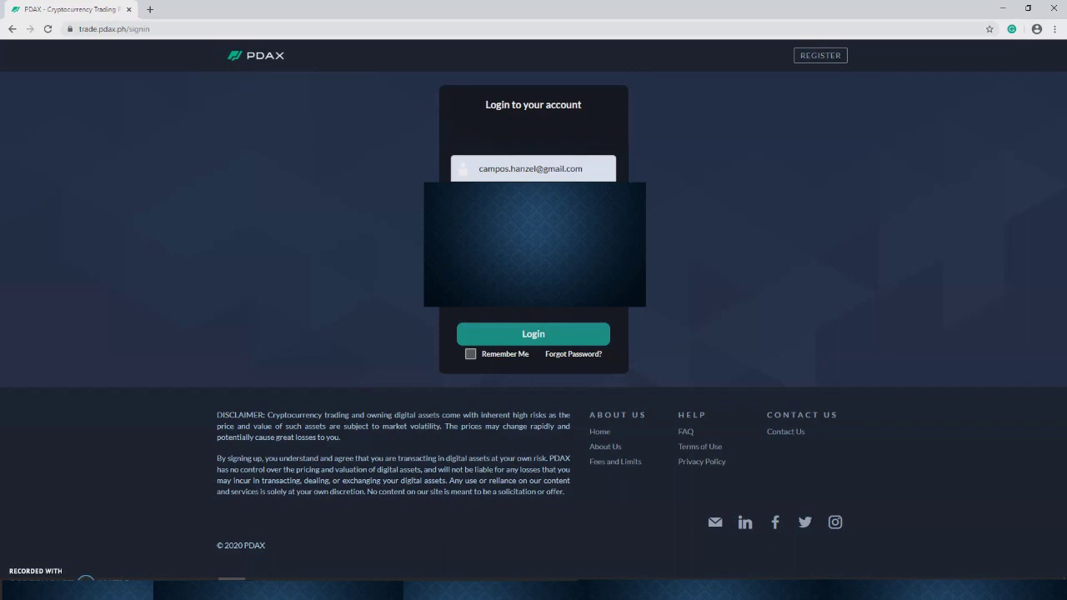
Enter the account password and log in after completing the reCAPTCHA check
key("Caps_Lock")
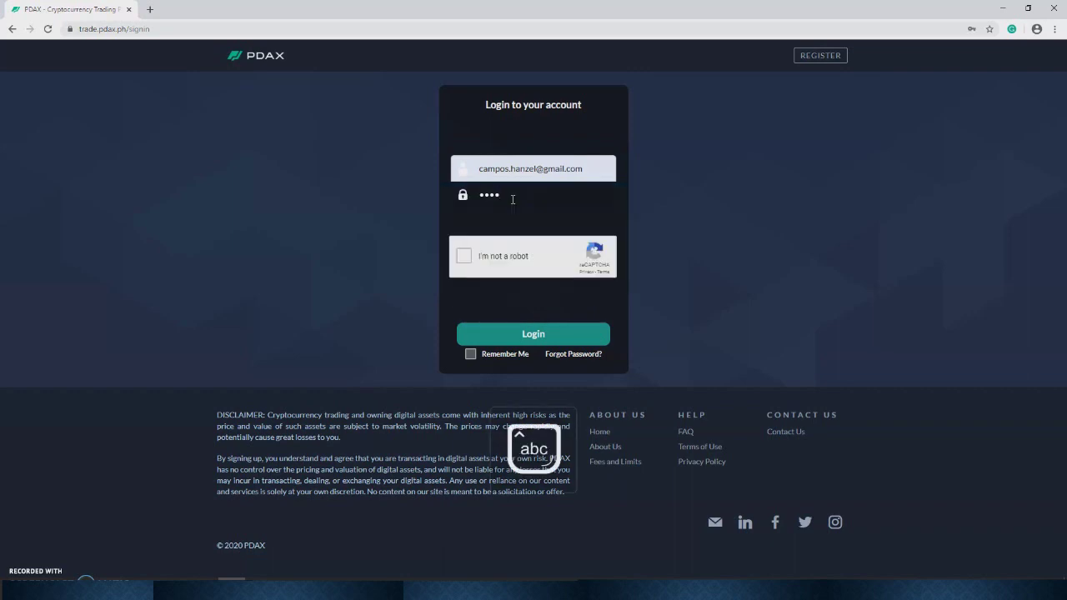
type("••••")
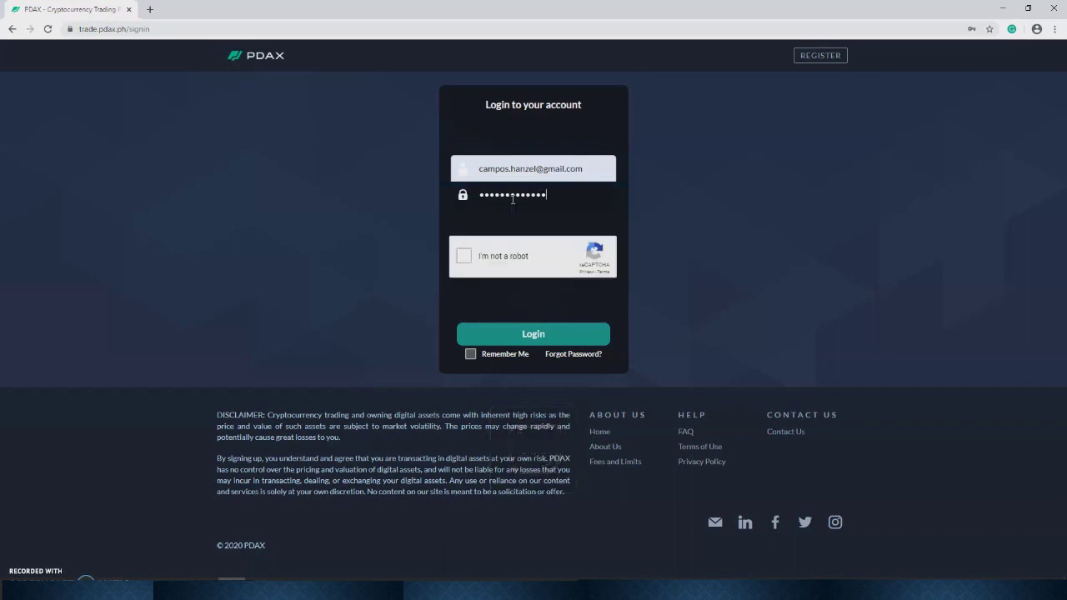
key("ctrl+a")
key("Caps_Lock")
key("Caps_Lock")
type("••••")
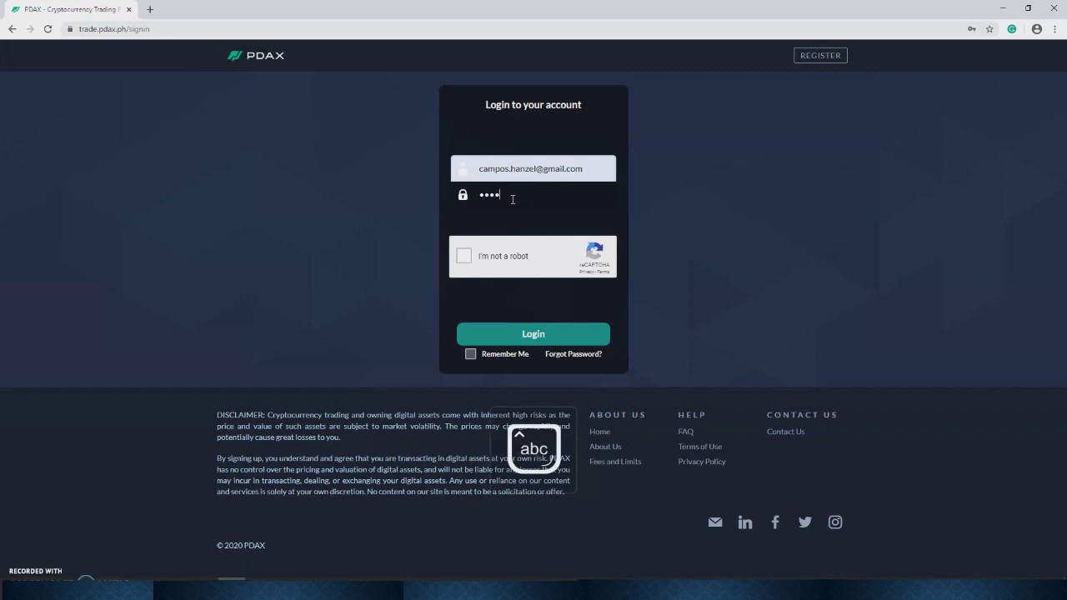
type("•••")
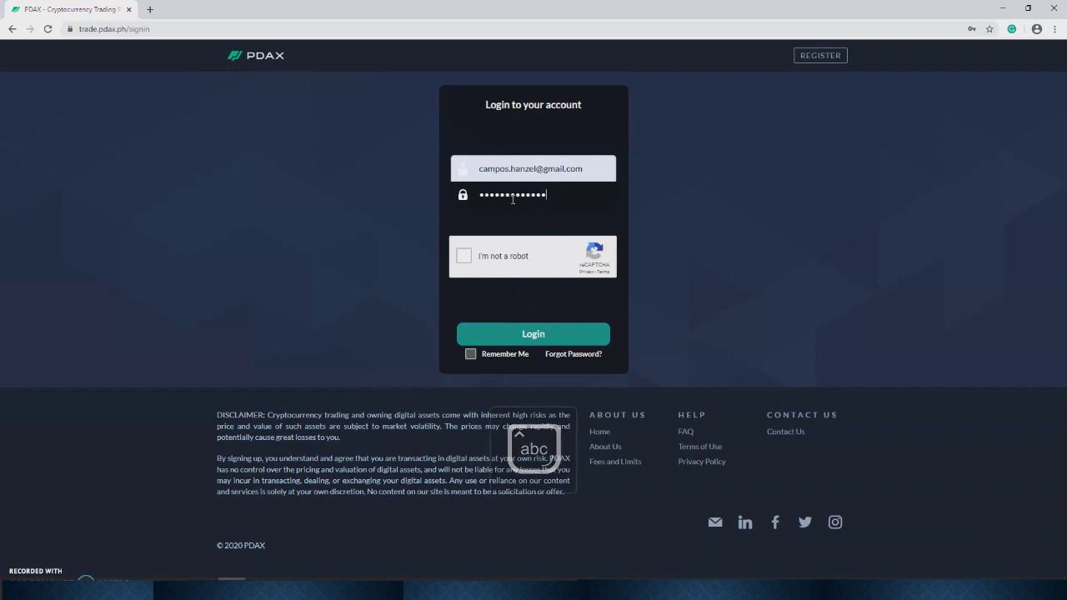
left_click(461, 260)
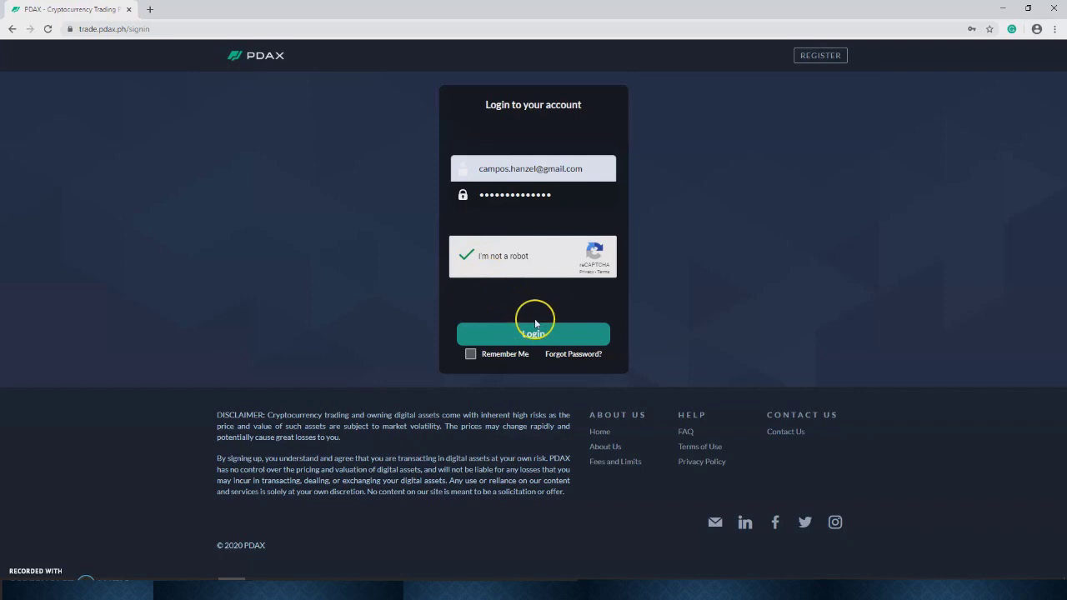
left_click(507, 337)
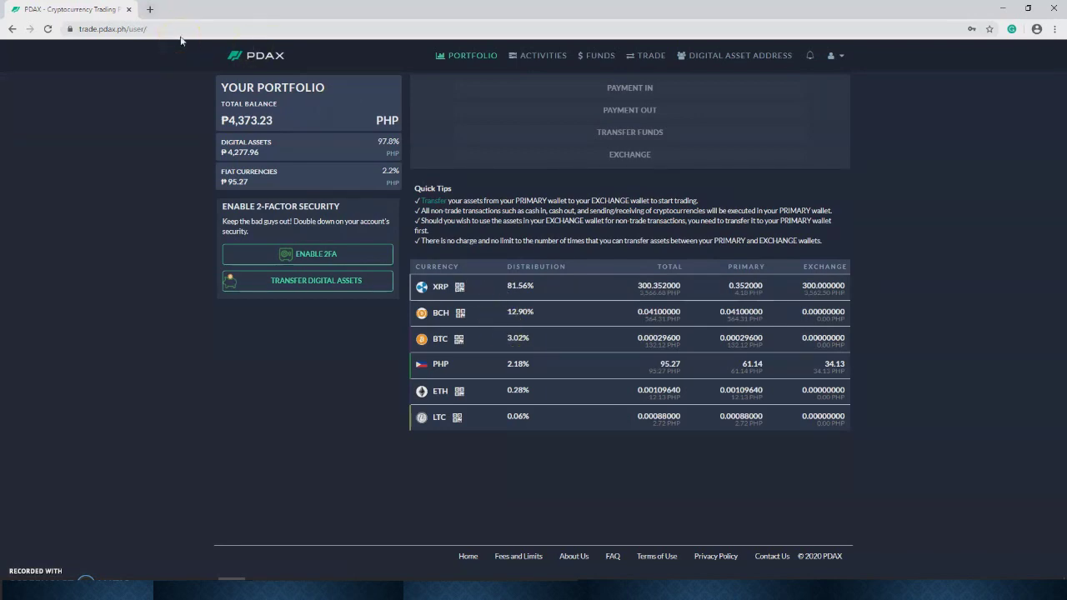
Examine the portfolio page's total balance, digital assets and fiat currencies, along with the currency holdings table
left_click(252, 30)
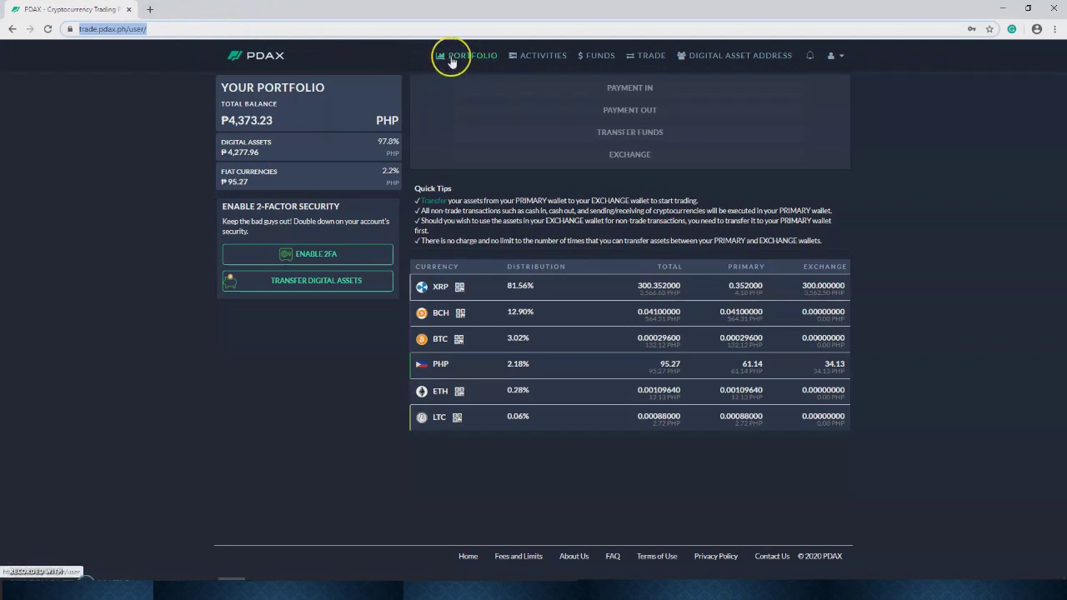
left_click(97, 145)
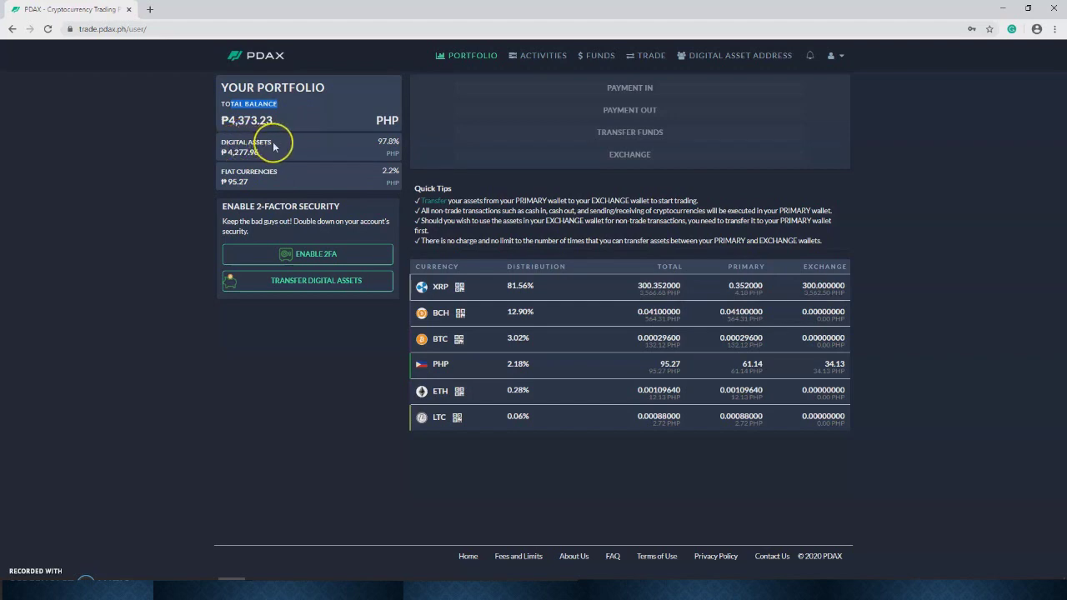
left_click_drag(273, 141, 239, 143)
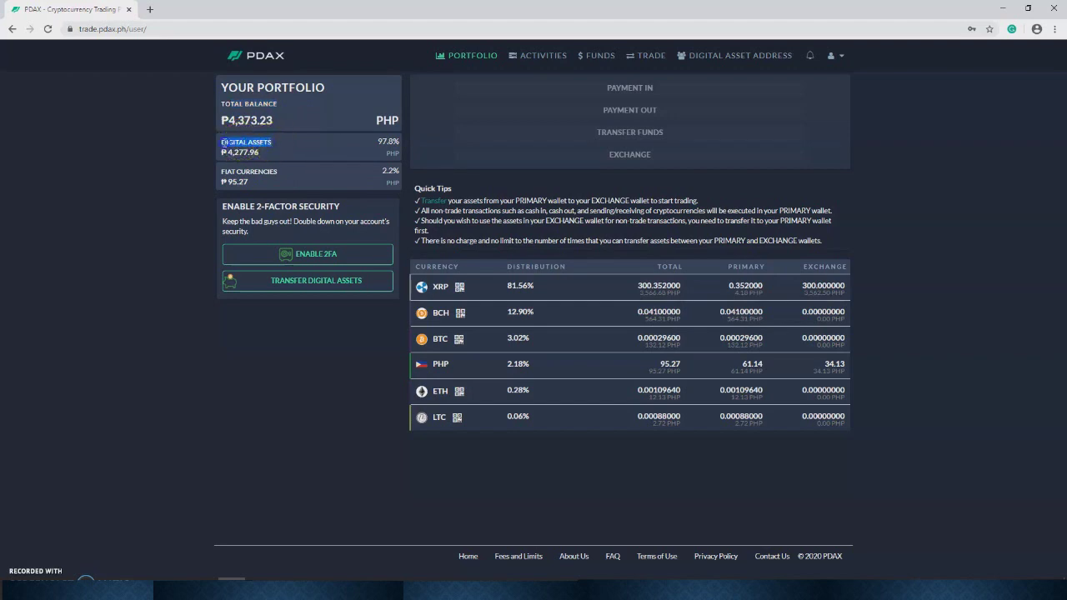
left_click(274, 172)
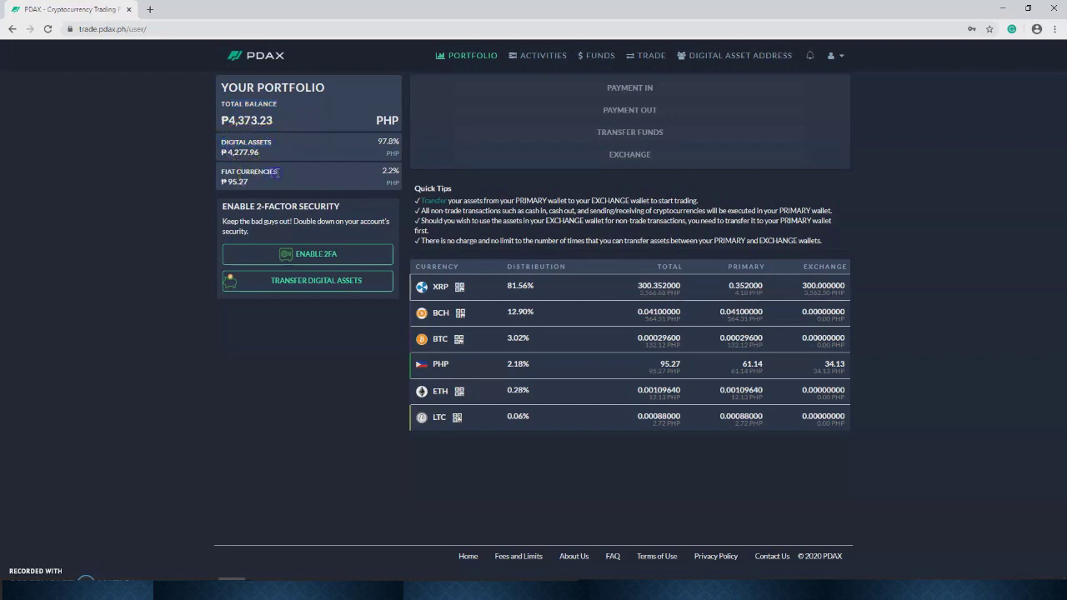
left_click(180, 178)
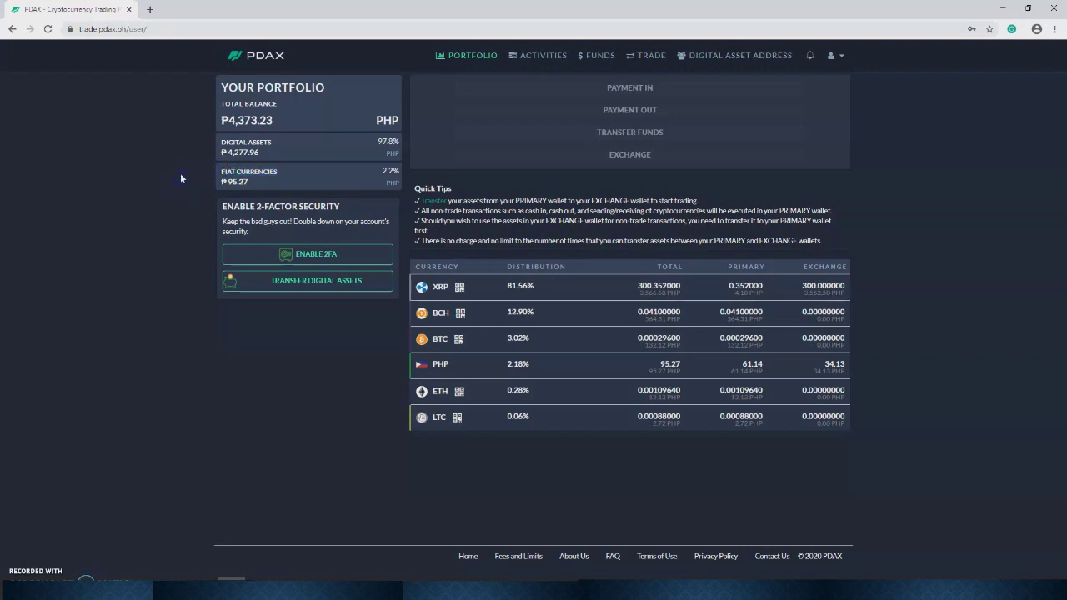
triple_click(271, 144)
left_click_drag(271, 144, 226, 143)
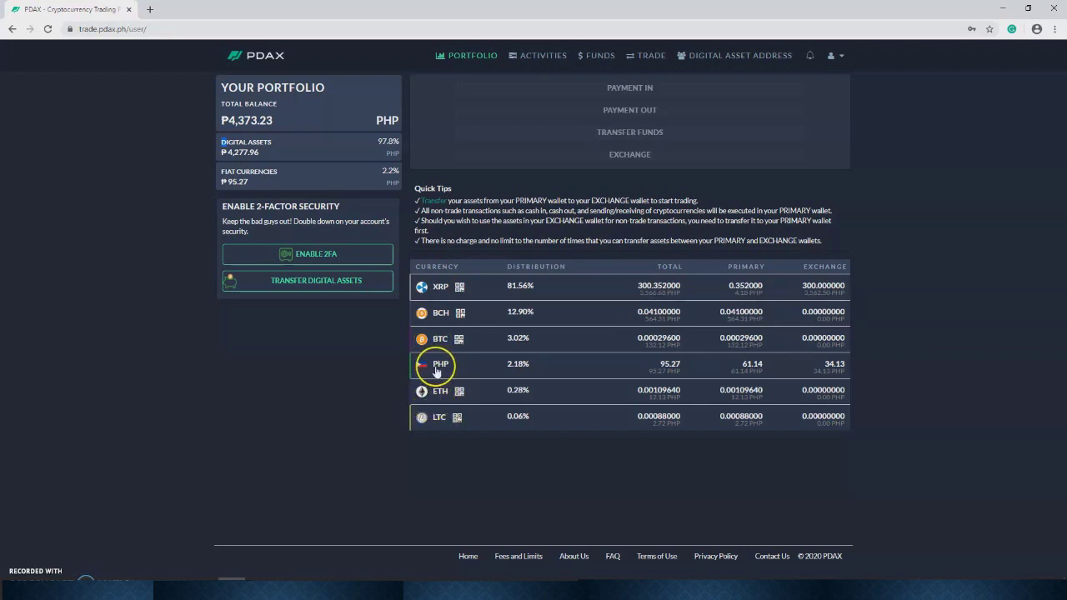
View the account's activity history and the Payment In and Payment Out sections for managing funds
left_click(538, 58)
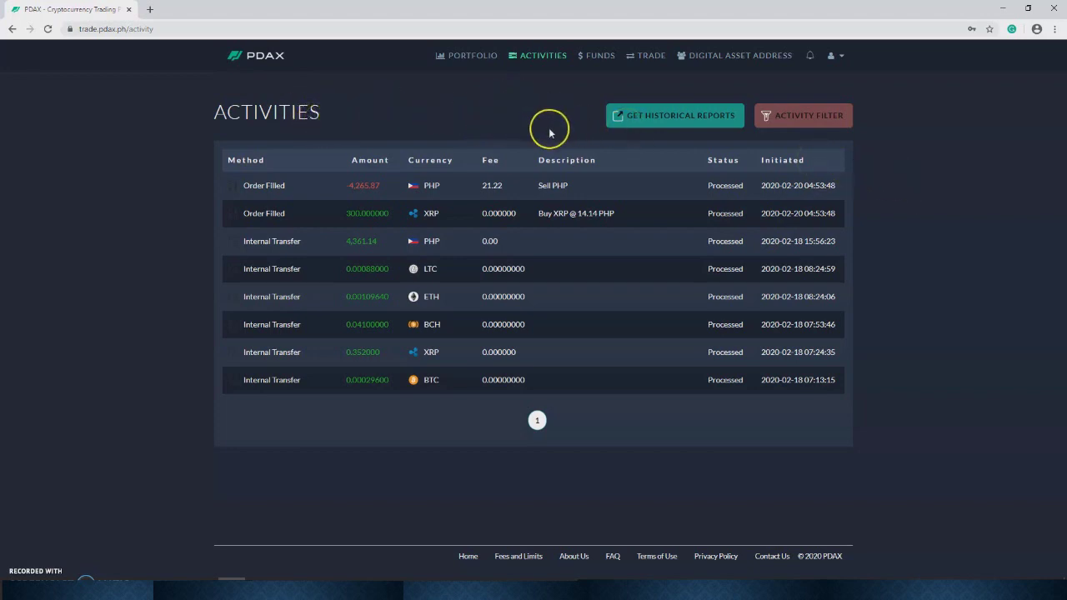
left_click(599, 57)
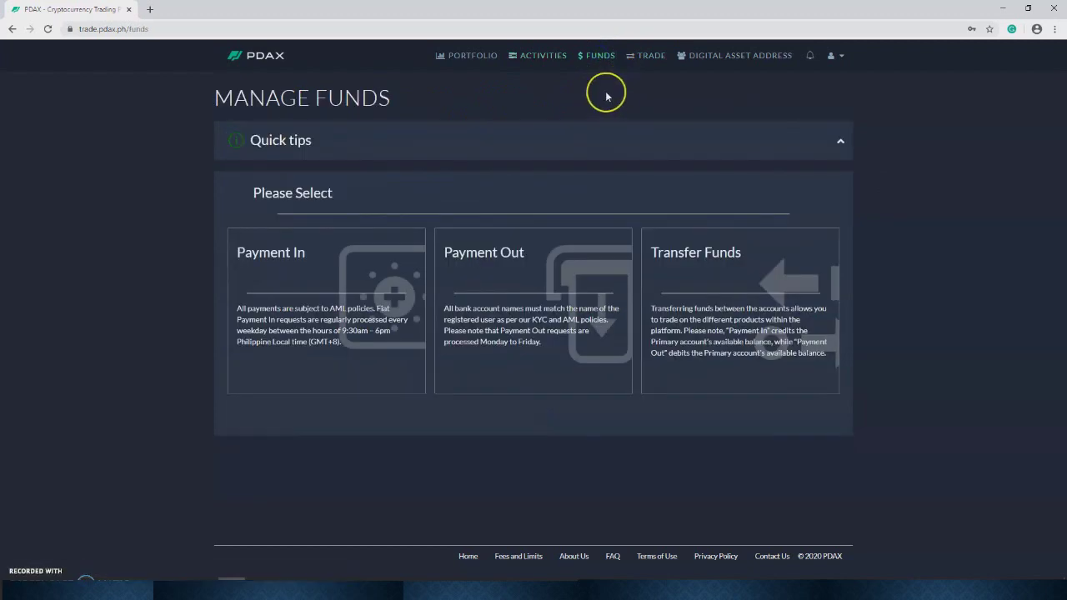
left_click(363, 285)
left_click(328, 307)
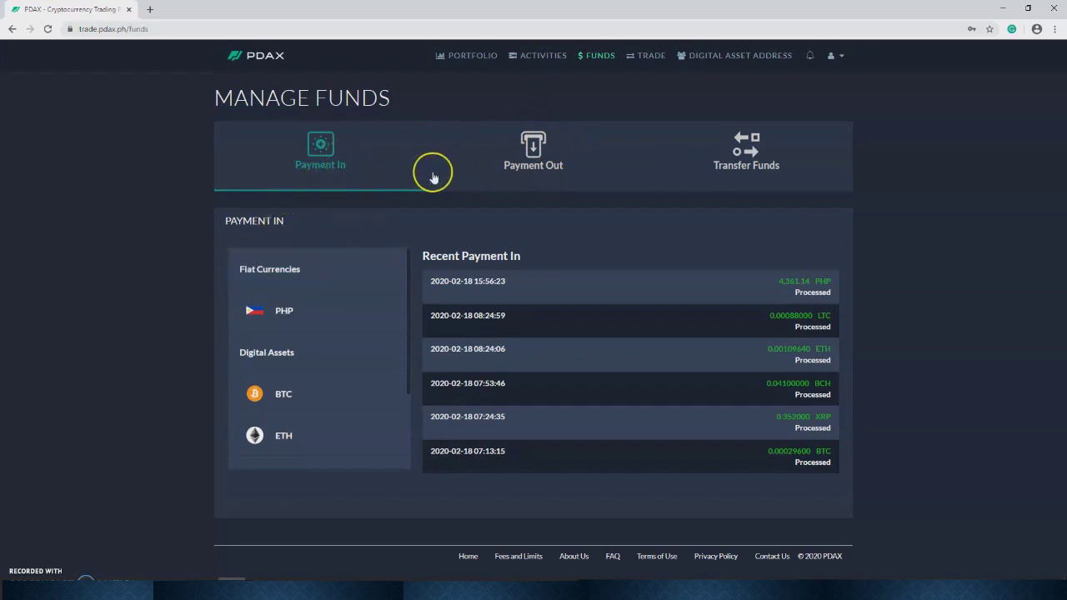
left_click(534, 155)
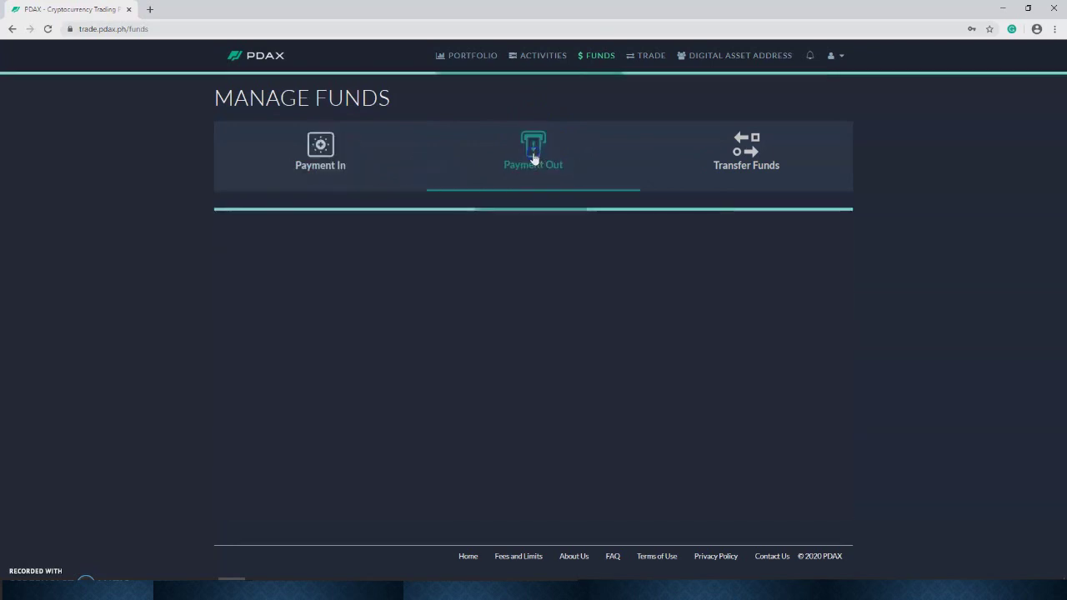
View the PHP cash-out methods in the payments portal for Payment Out, and close the portal window
left_click(331, 169)
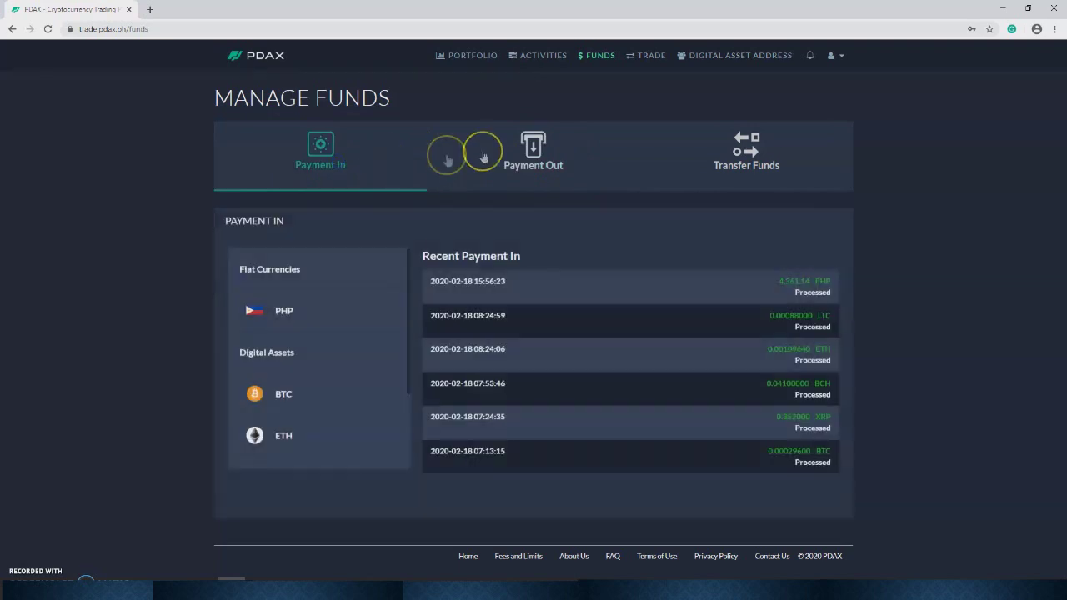
left_click(530, 156)
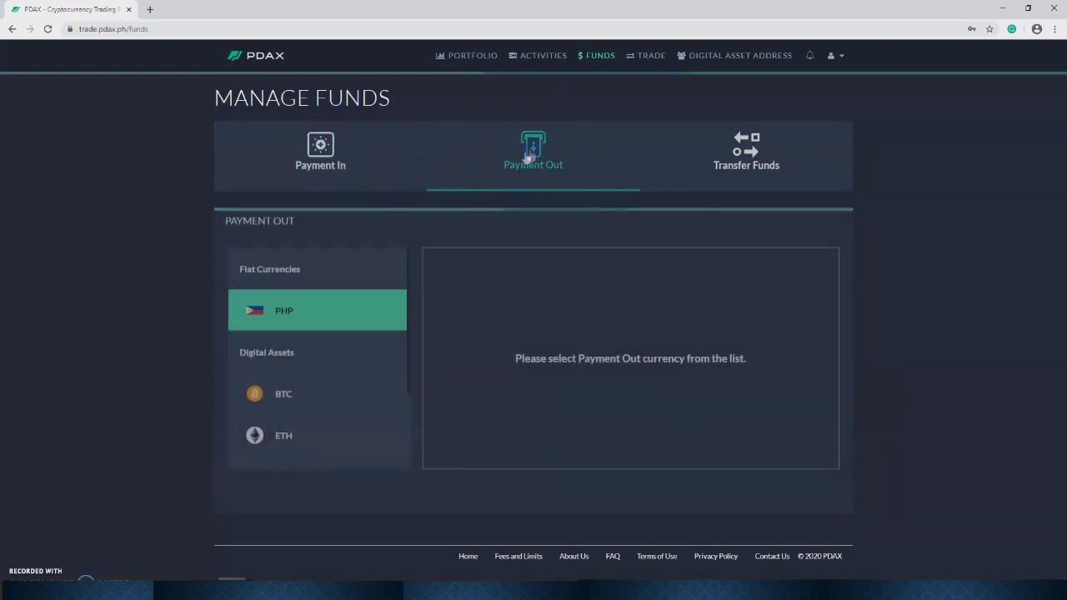
left_click(286, 311)
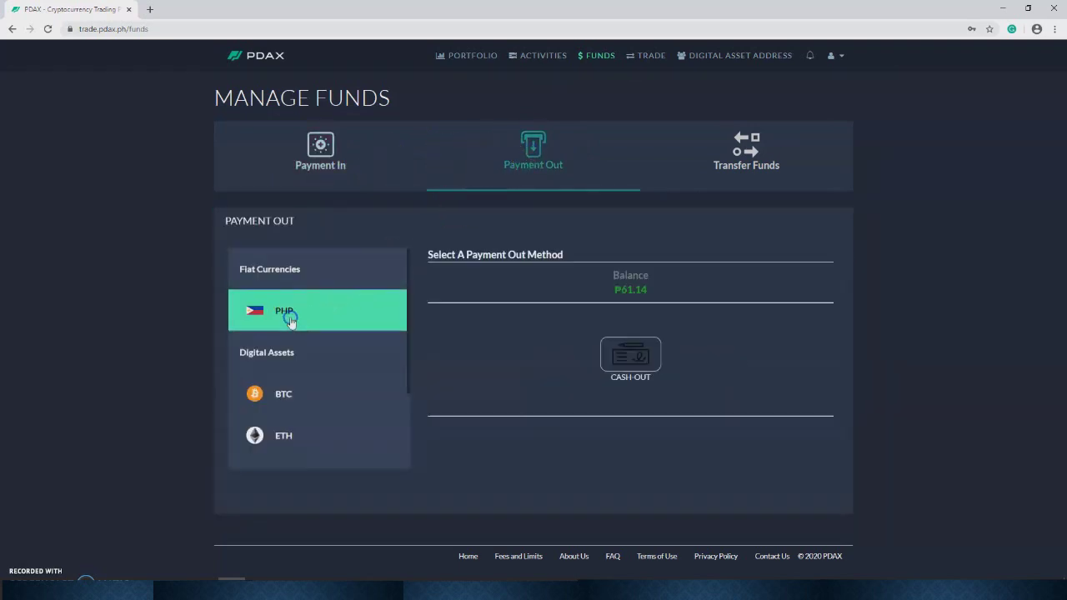
left_click(641, 356)
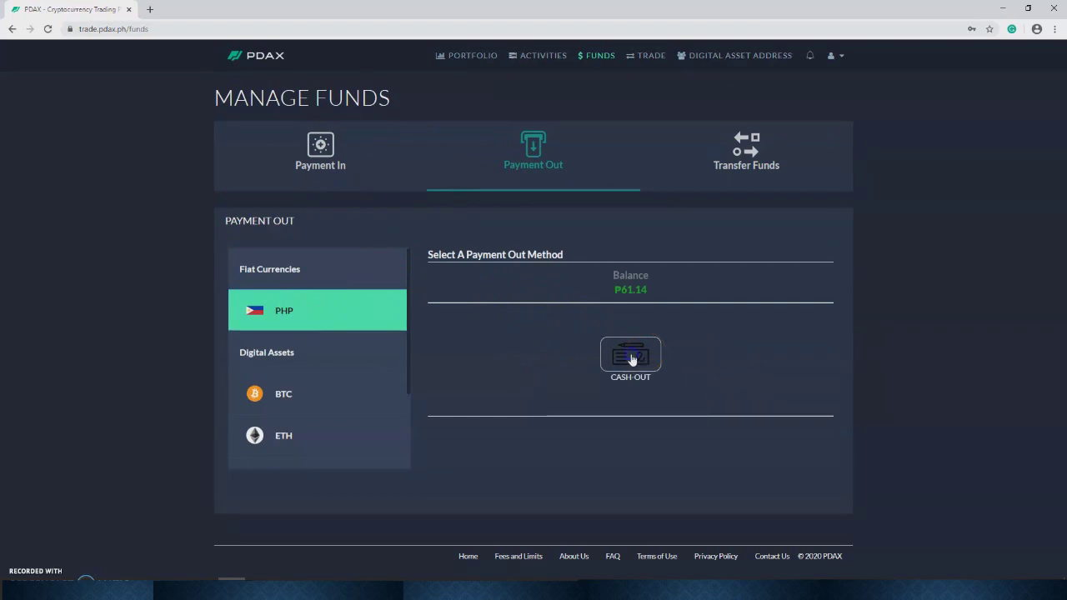
left_click_drag(417, 71, 553, 56)
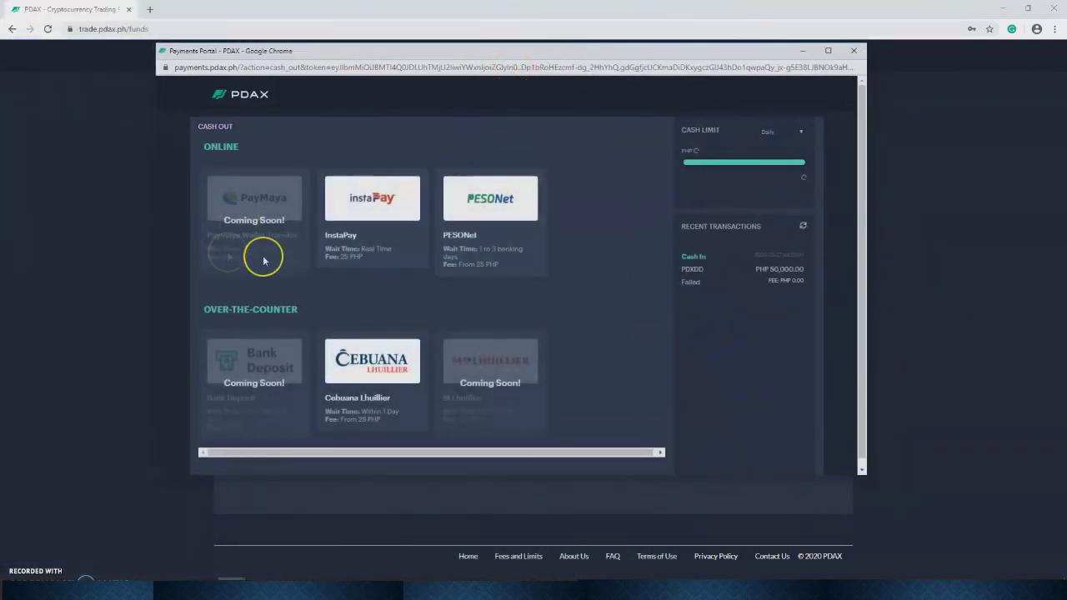
left_click(856, 52)
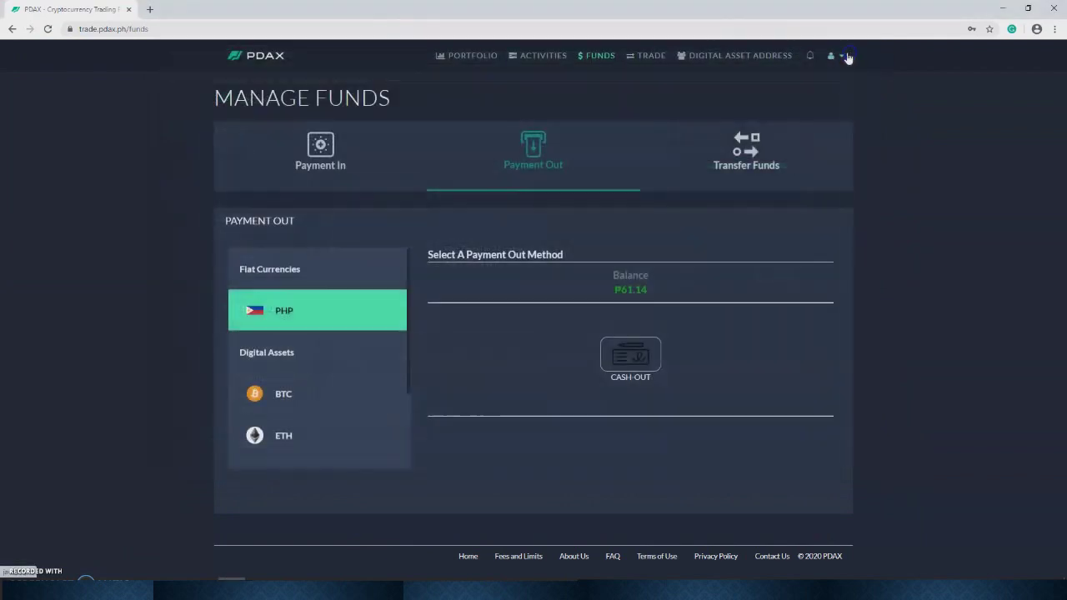
View the online and over-the-counter PHP cash-in methods in the payments portal for Payment In, and close it
left_click(306, 145)
left_click(275, 314)
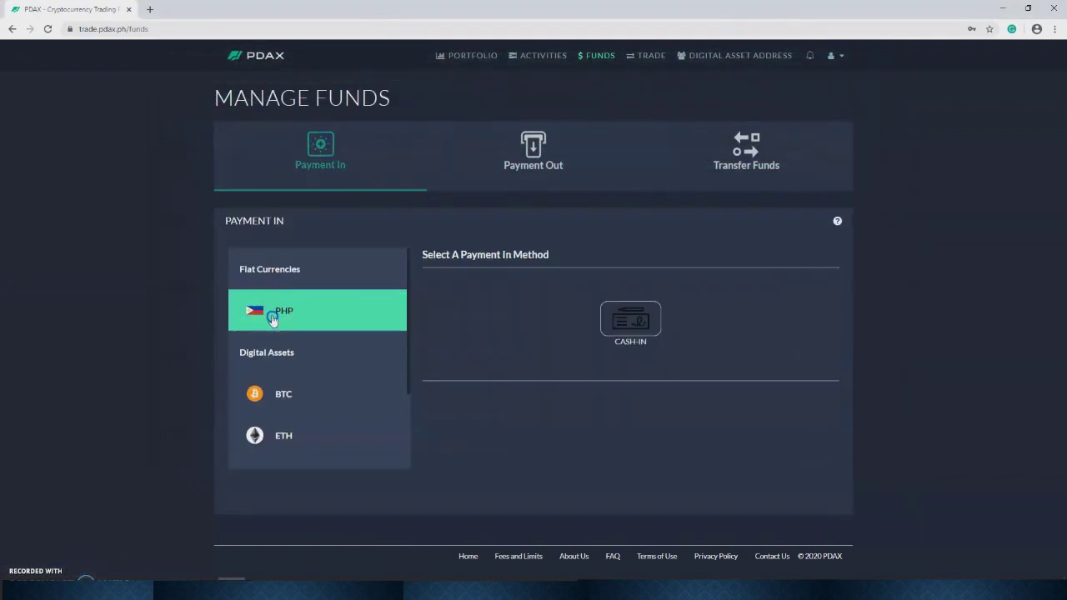
left_click(636, 322)
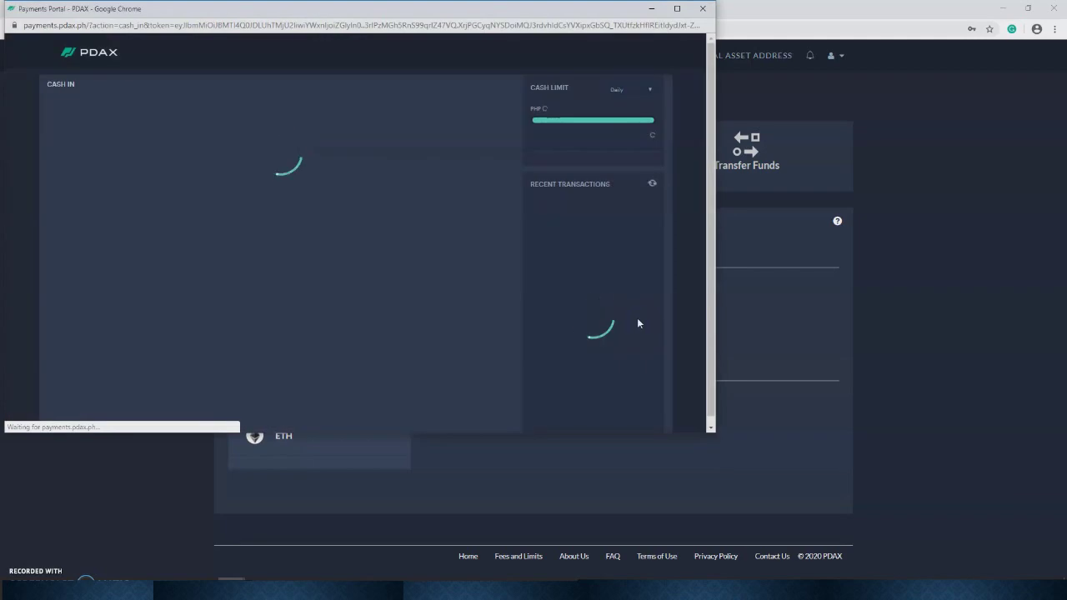
scroll(202, 164, "down", 2)
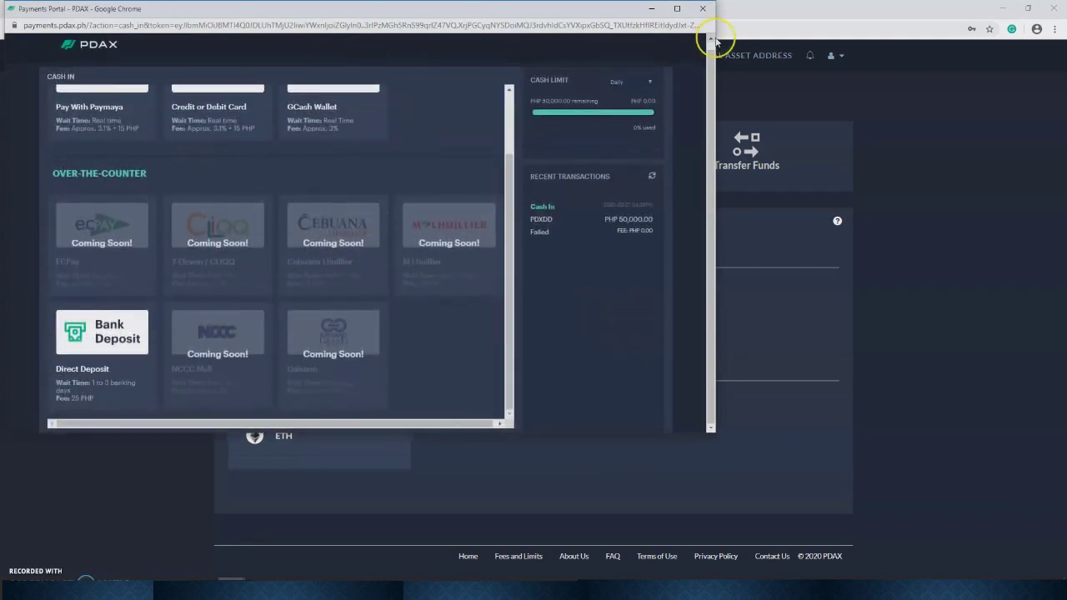
scroll(453, 256, "up", 2)
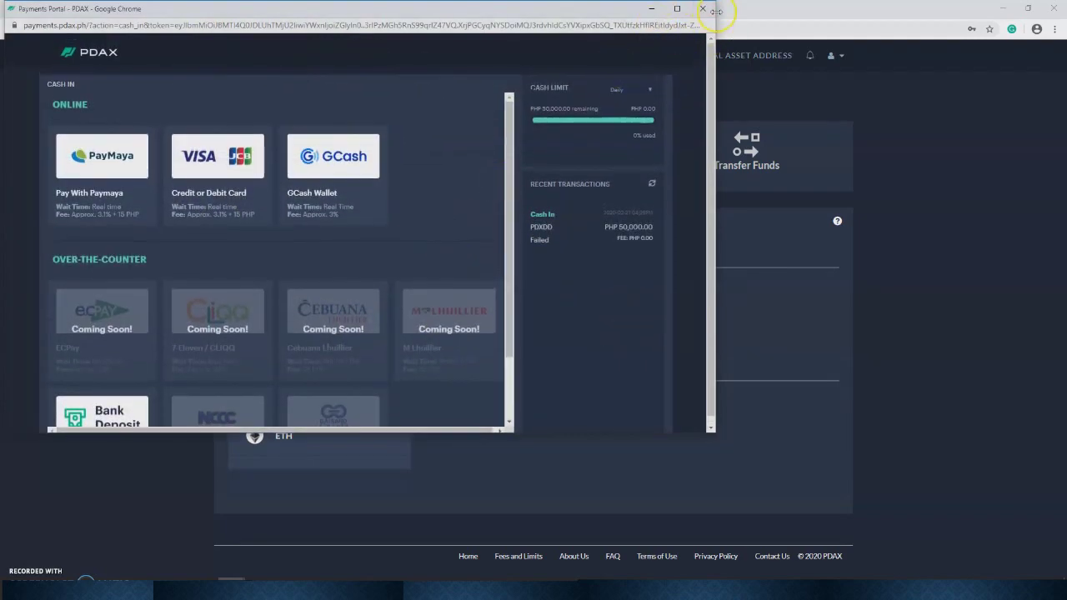
left_click(702, 8)
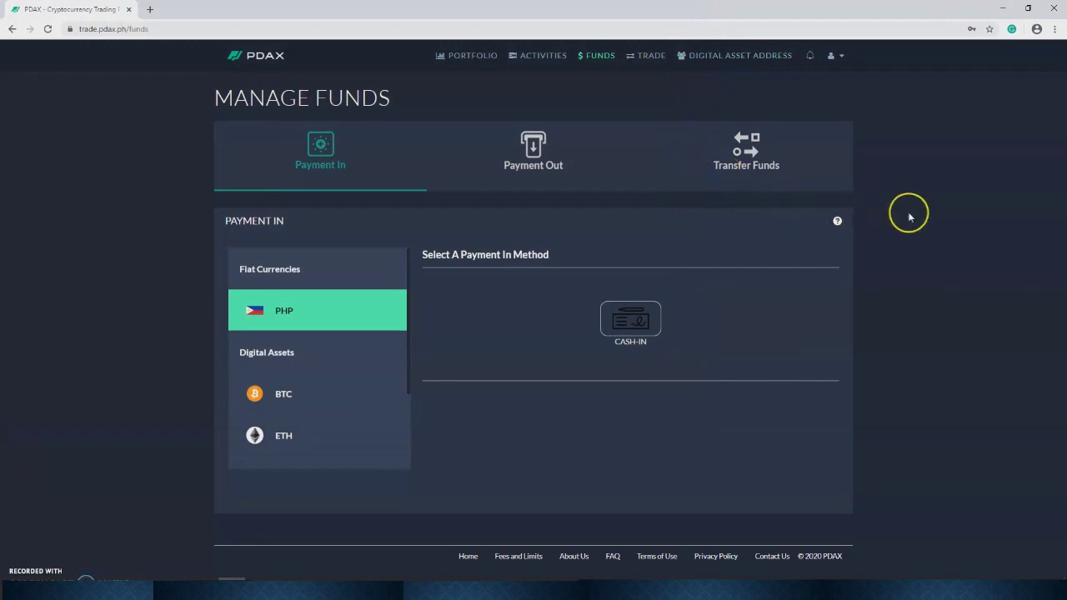
Open the Transfer Funds form for PHP to view moving money between the Primary and Exchange accounts
left_click(748, 153)
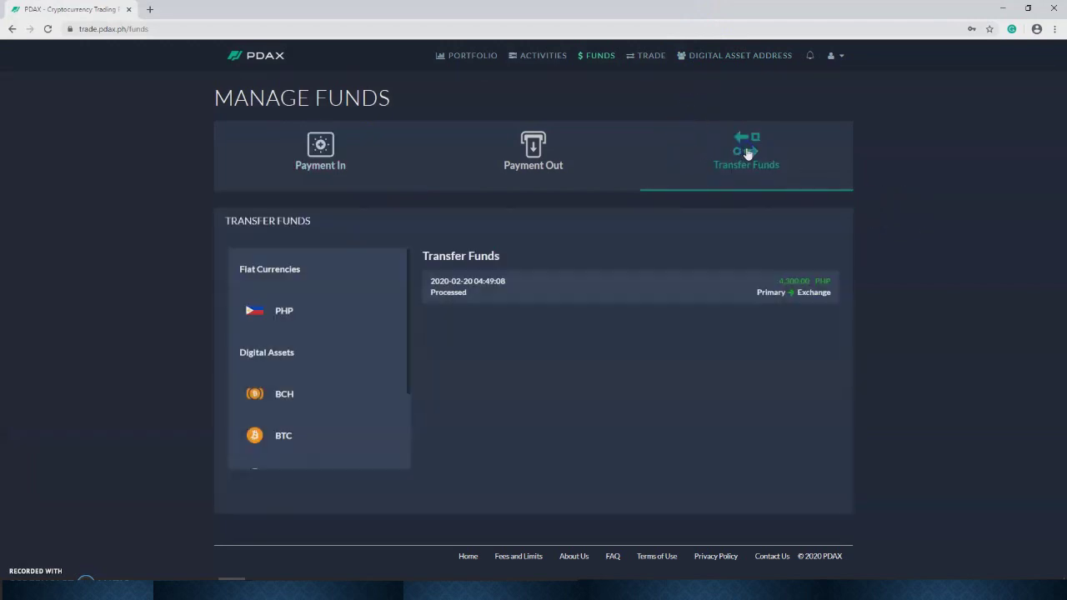
left_click(285, 323)
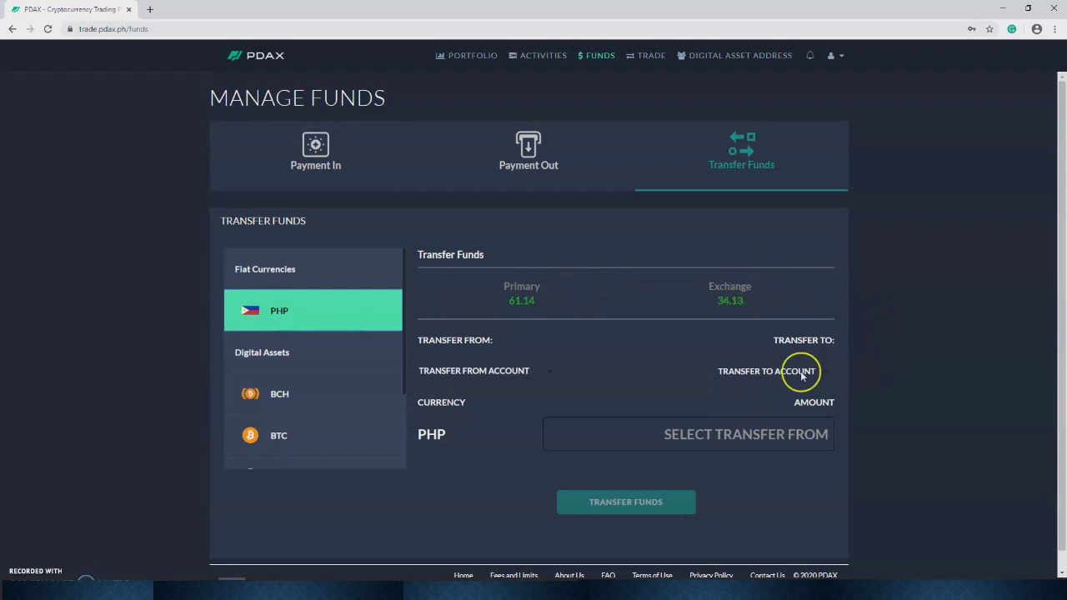
Open the Trade page, widen the Depth panel to show its totals, and look through the instrument markets
left_click(647, 55)
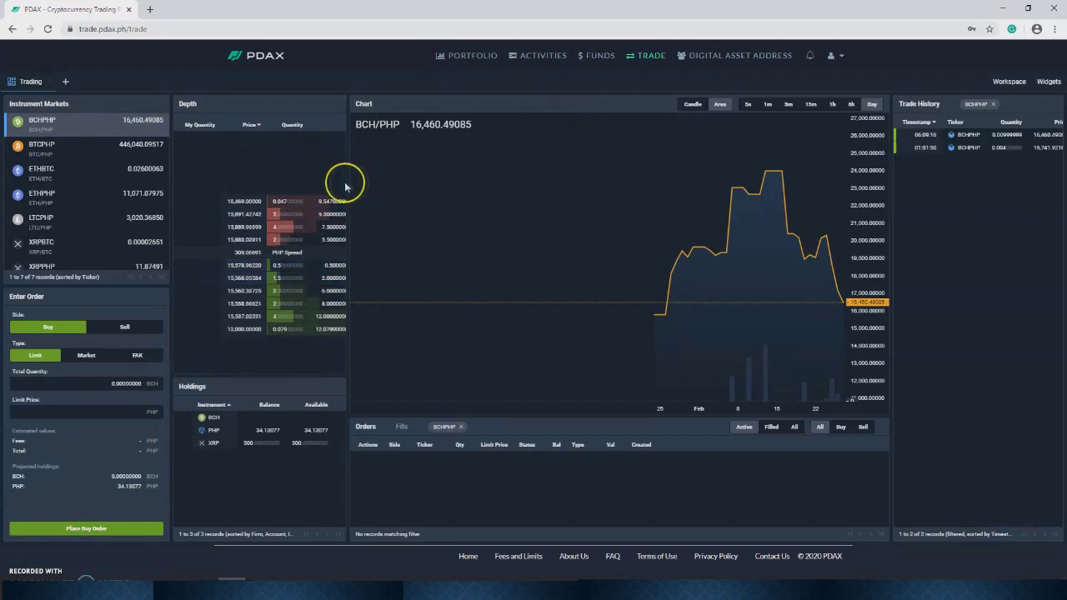
left_click_drag(350, 182, 479, 184)
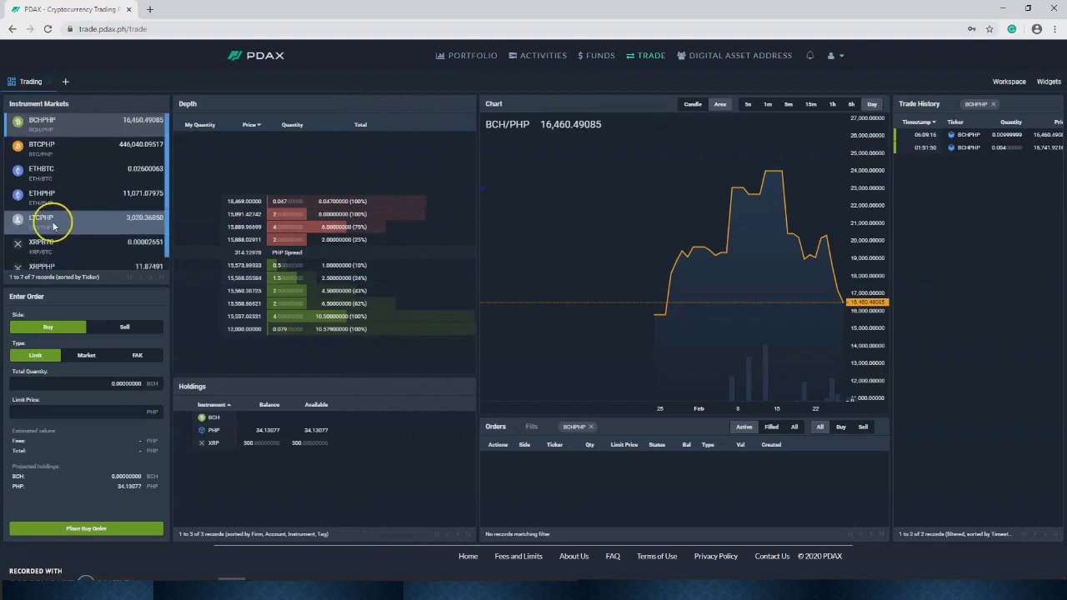
scroll(55, 200, "down", 1)
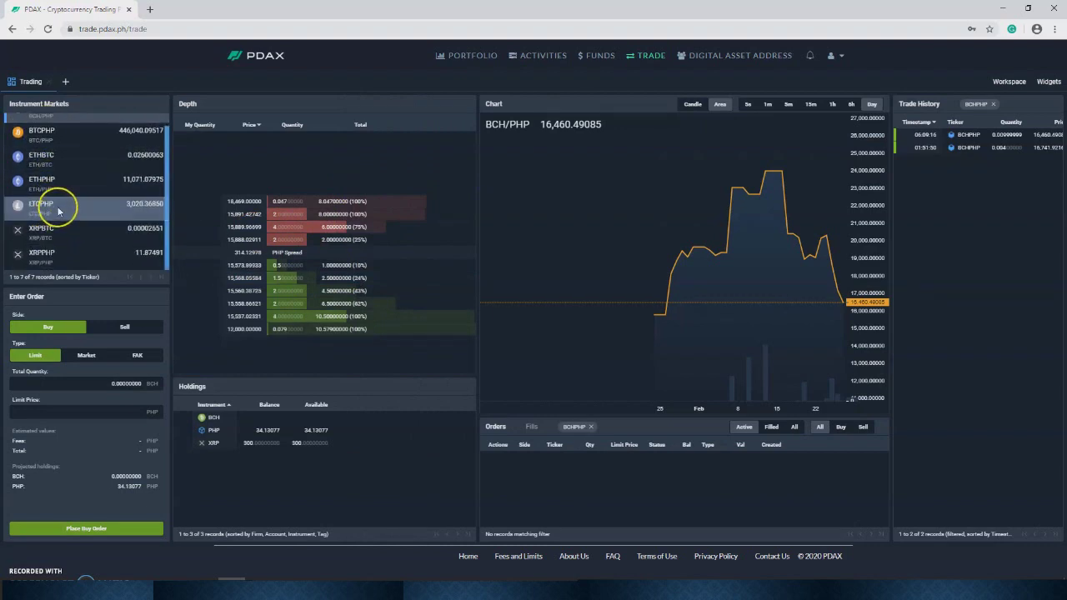
scroll(55, 208, "up", 1)
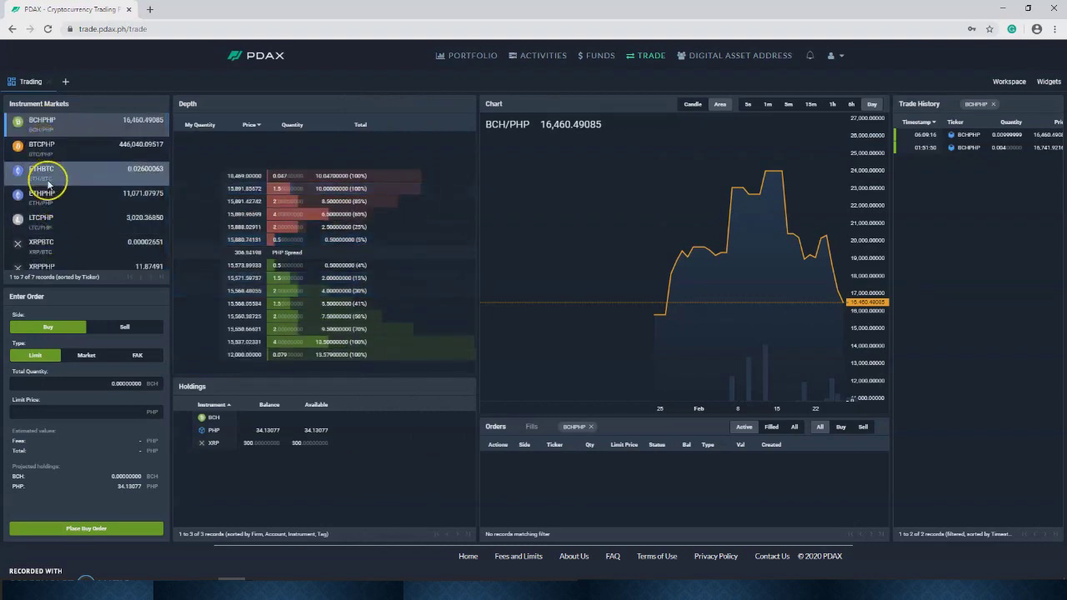
Select the ETHBTC market and try the Buy and Sell sides and the FAK order type in the order form
left_click(48, 173)
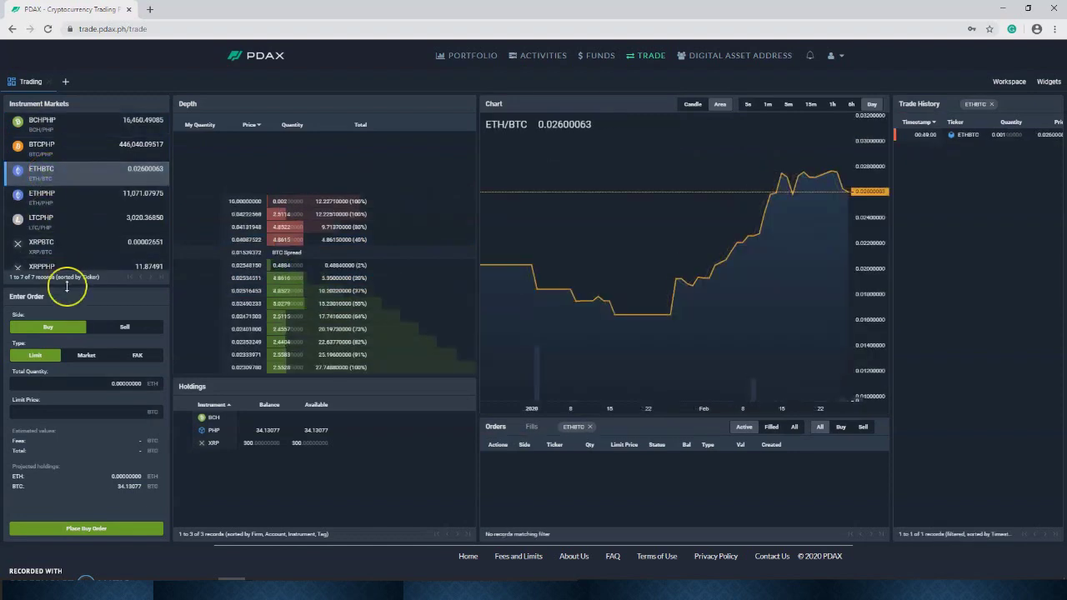
left_click(124, 327)
left_click(56, 328)
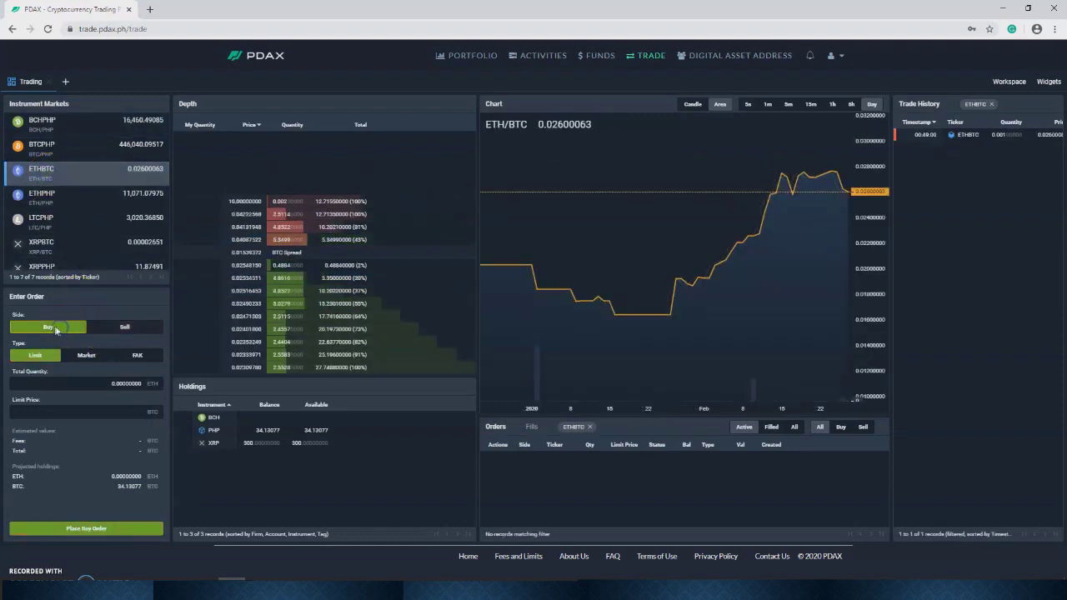
left_click(124, 327)
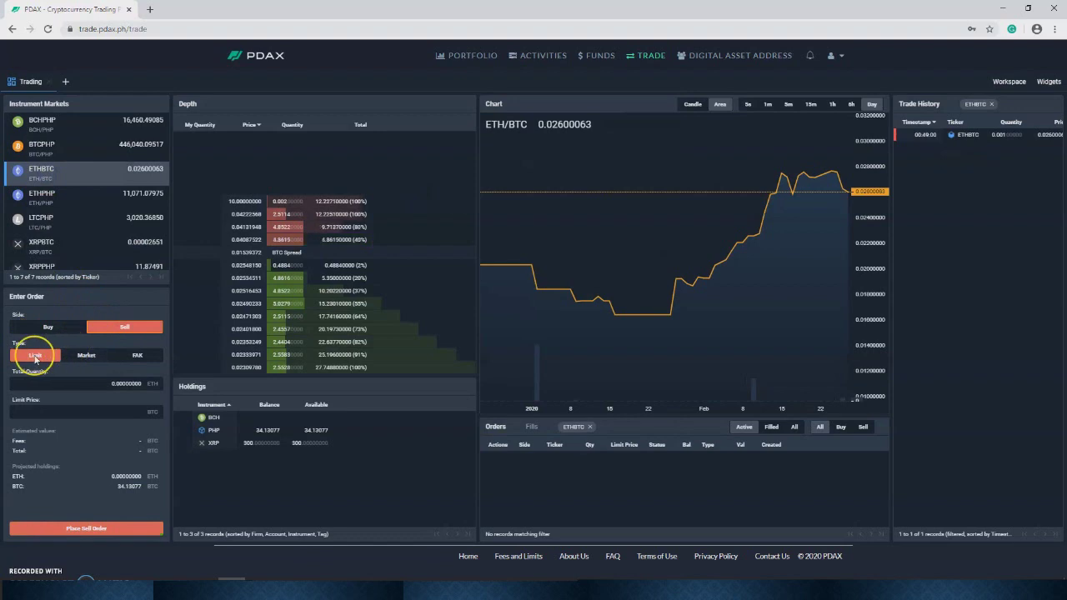
left_click(126, 357)
left_click(57, 327)
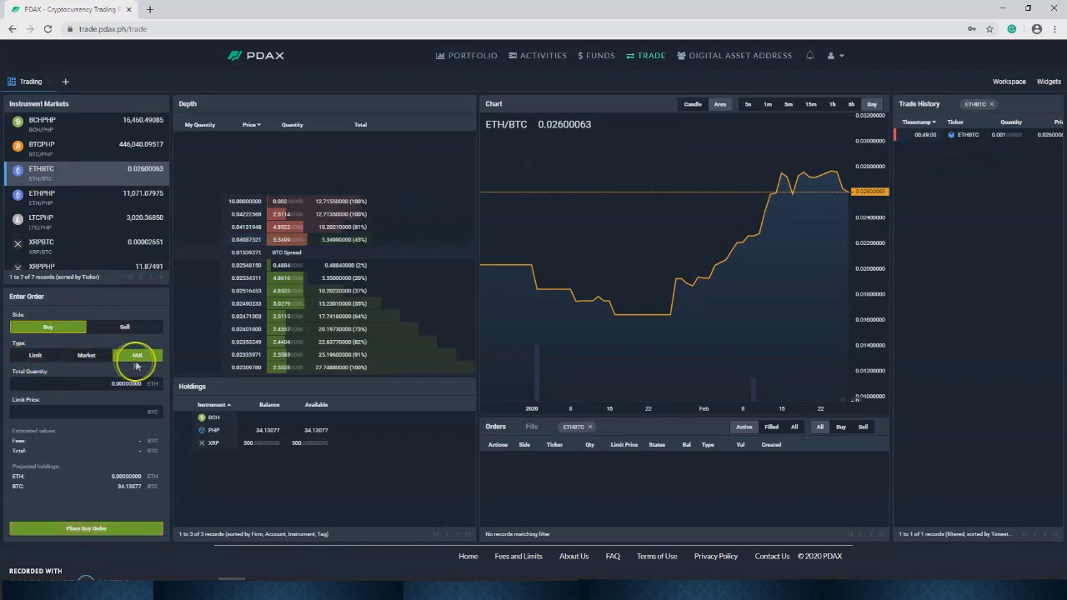
Set the ETHBTC buy order to the Limit type with a total quantity of 0.001
left_click(37, 354)
left_click(76, 386)
type("0.001")
left_click(286, 458)
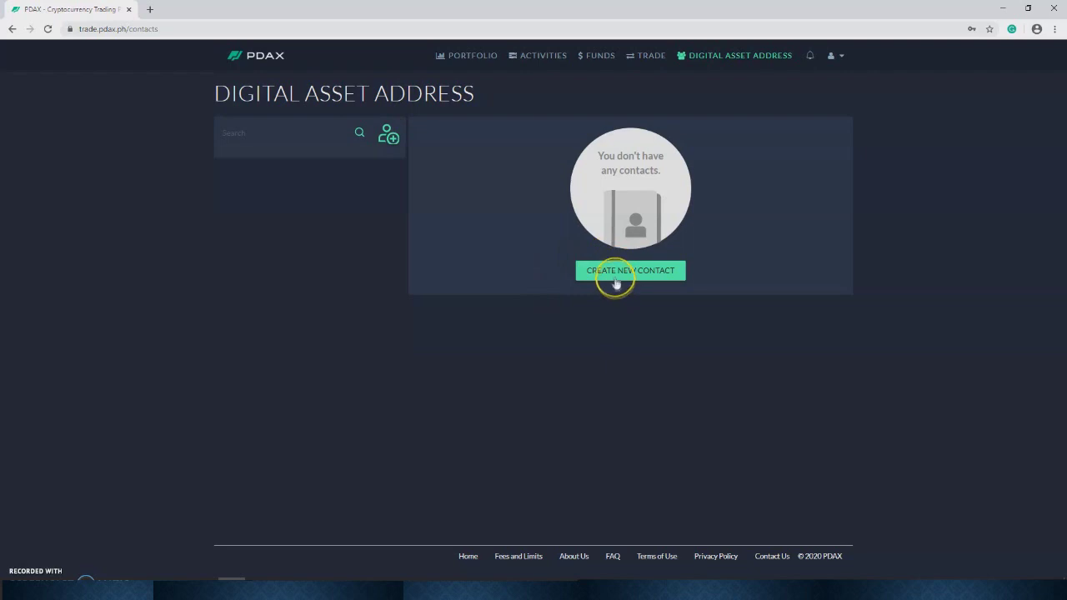
Open the new contact form for digital asset addresses, inspect its reference name and address fields, and cancel it
left_click(614, 275)
left_click(498, 262)
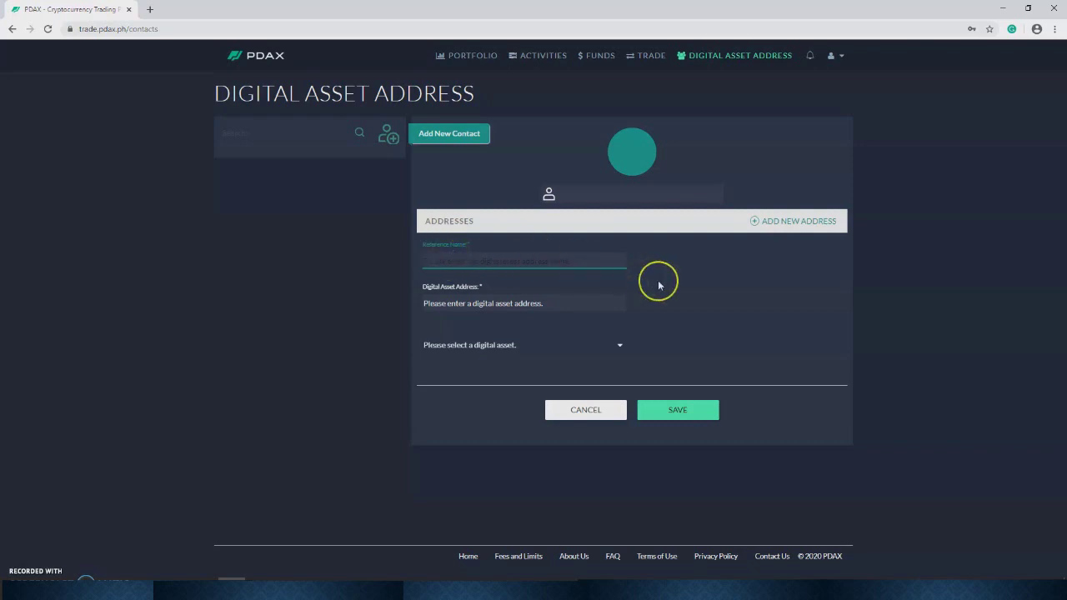
left_click(709, 291)
left_click(496, 261)
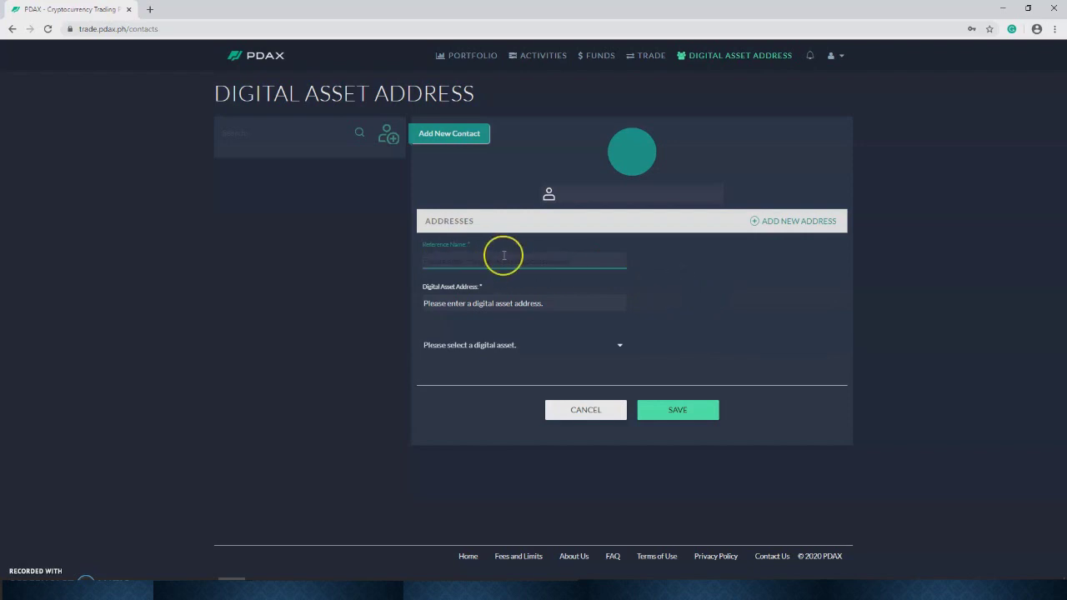
left_click(512, 305)
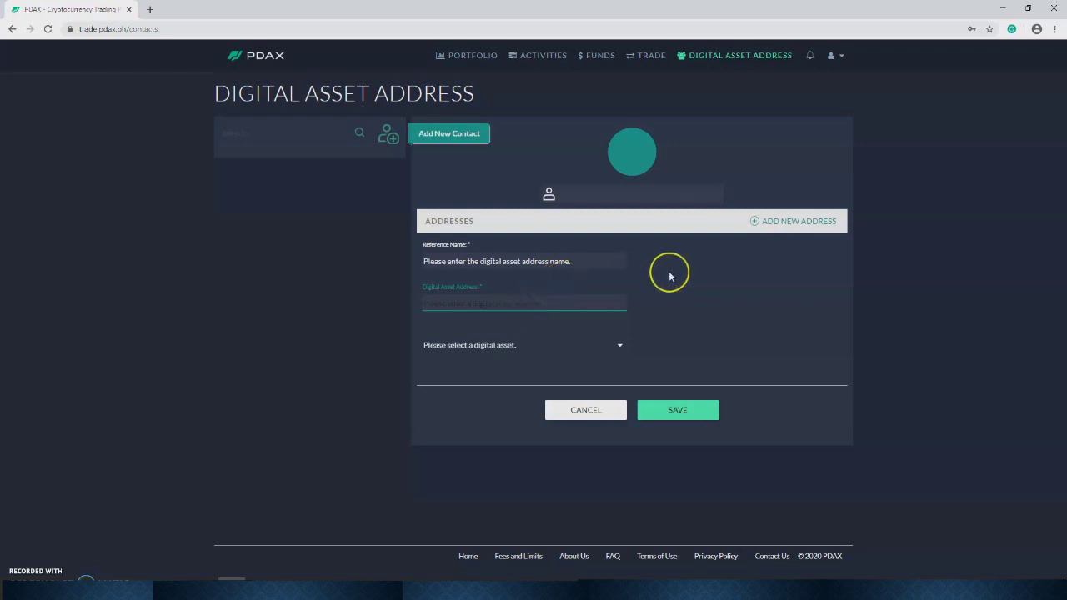
left_click(489, 139)
left_click(597, 414)
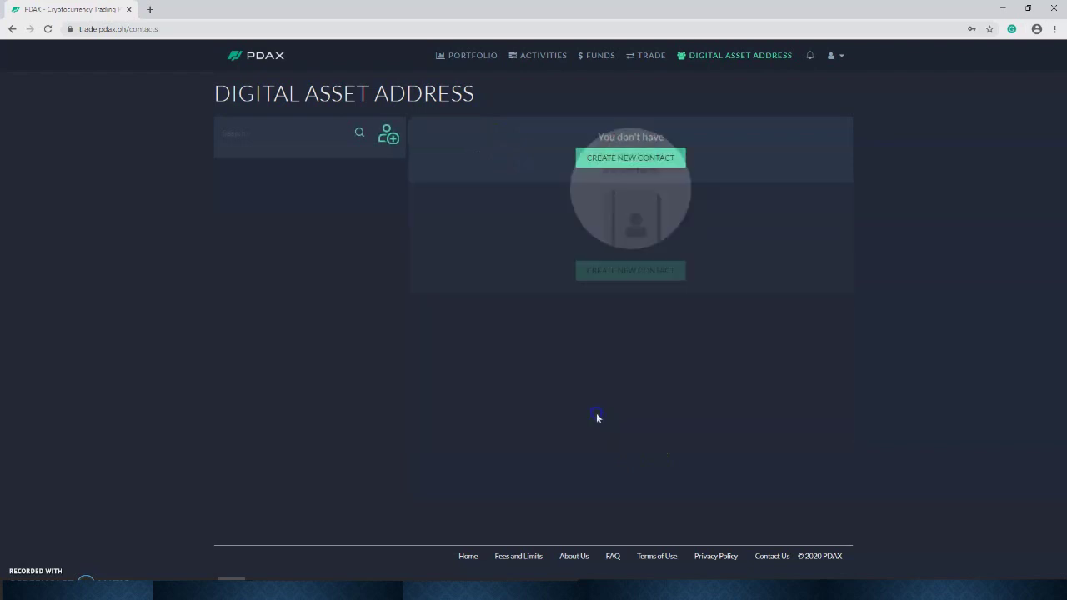
Check the account notifications and close the notification list
left_click(810, 56)
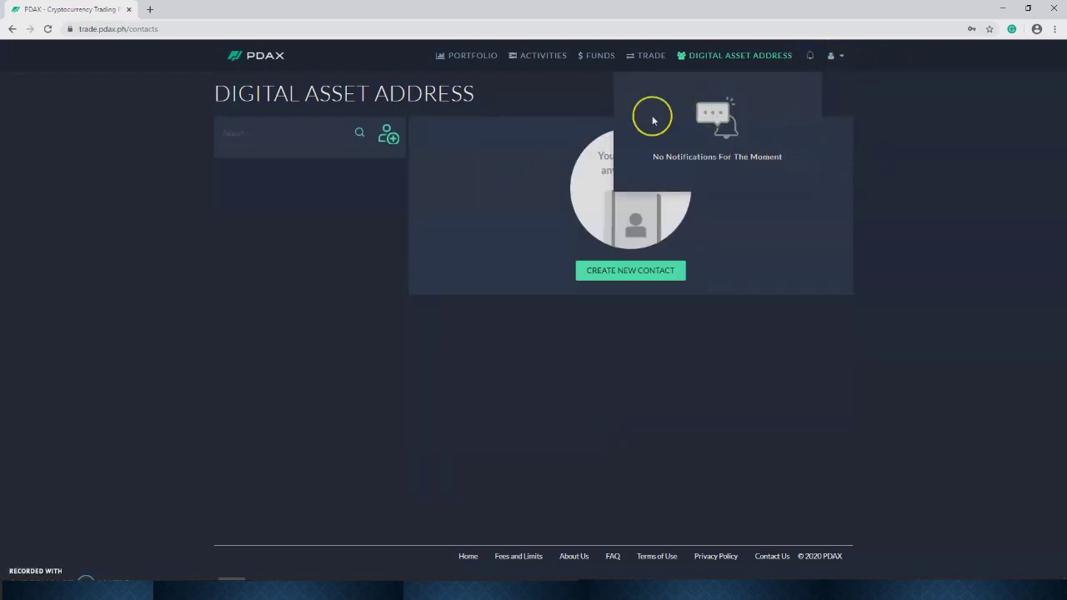
left_click(887, 100)
left_click(803, 62)
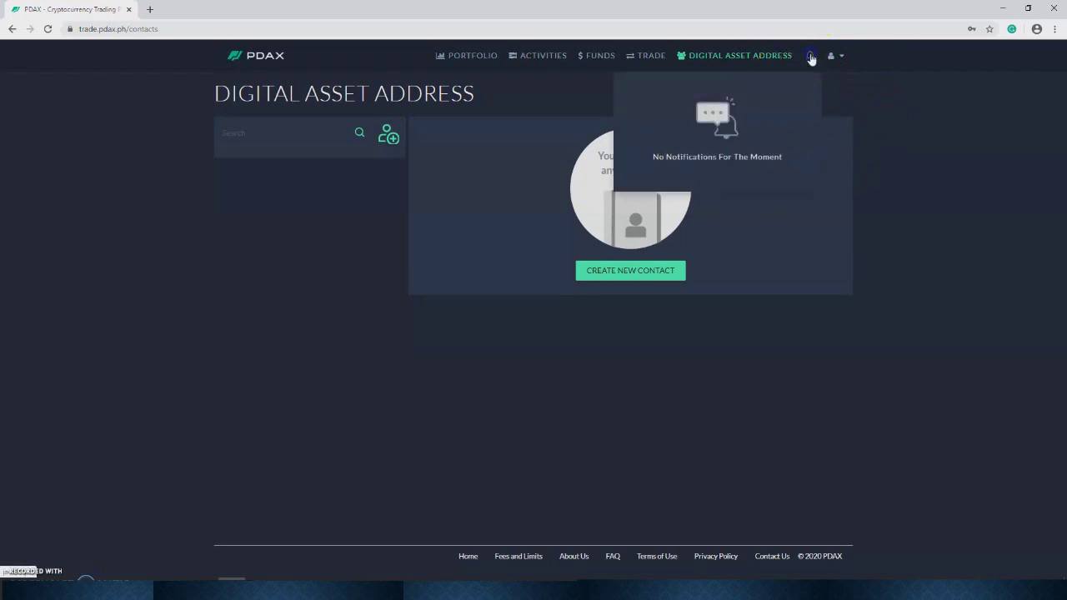
left_click(893, 119)
View the account options and open the Reports page
left_click(838, 56)
left_click(903, 162)
left_click(839, 57)
left_click(839, 58)
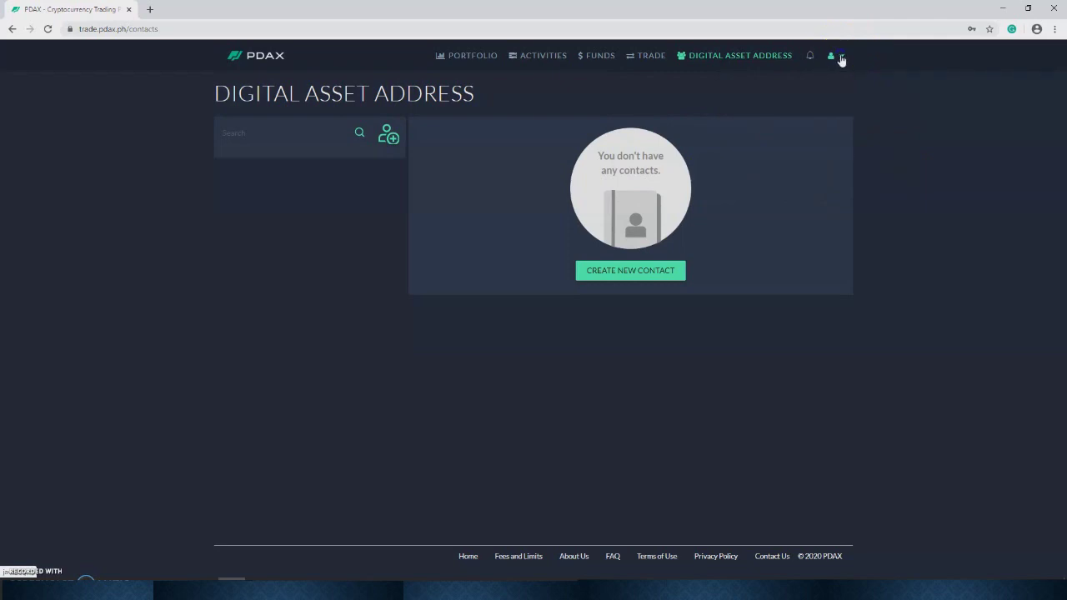
left_click(840, 56)
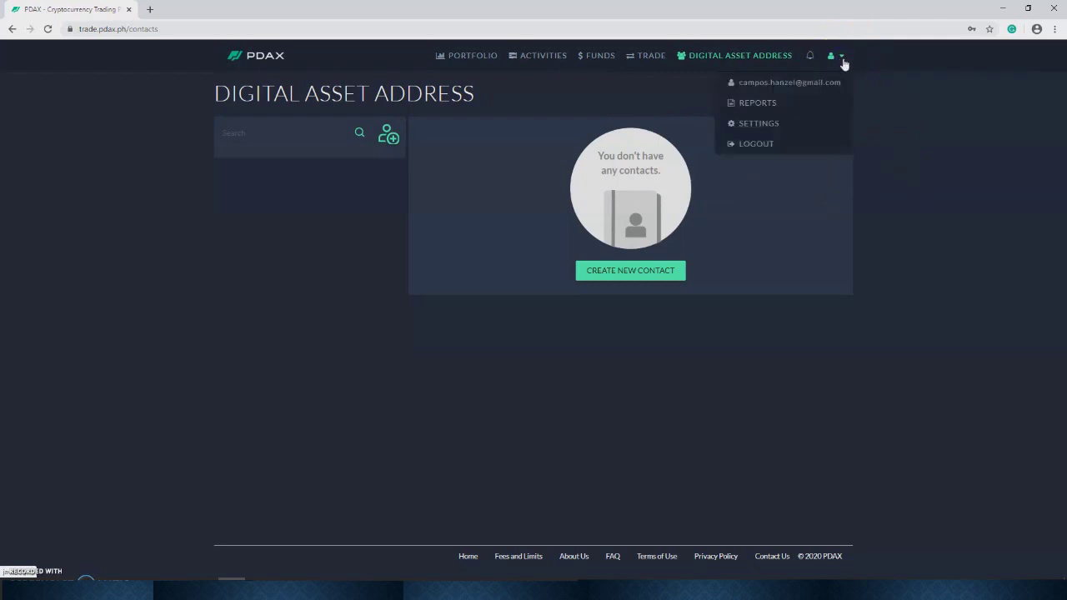
left_click(758, 103)
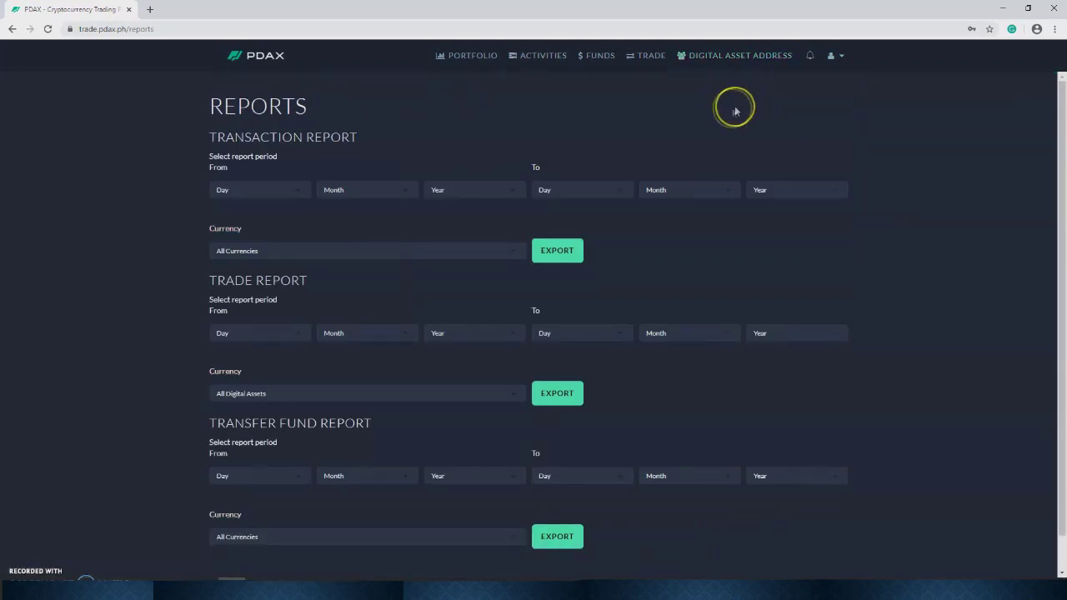
Examine the Transaction, Trade and Transfer Fund report sections with their period, currency and export options
scroll(234, 216, "down", 2)
scroll(234, 200, "up", 2)
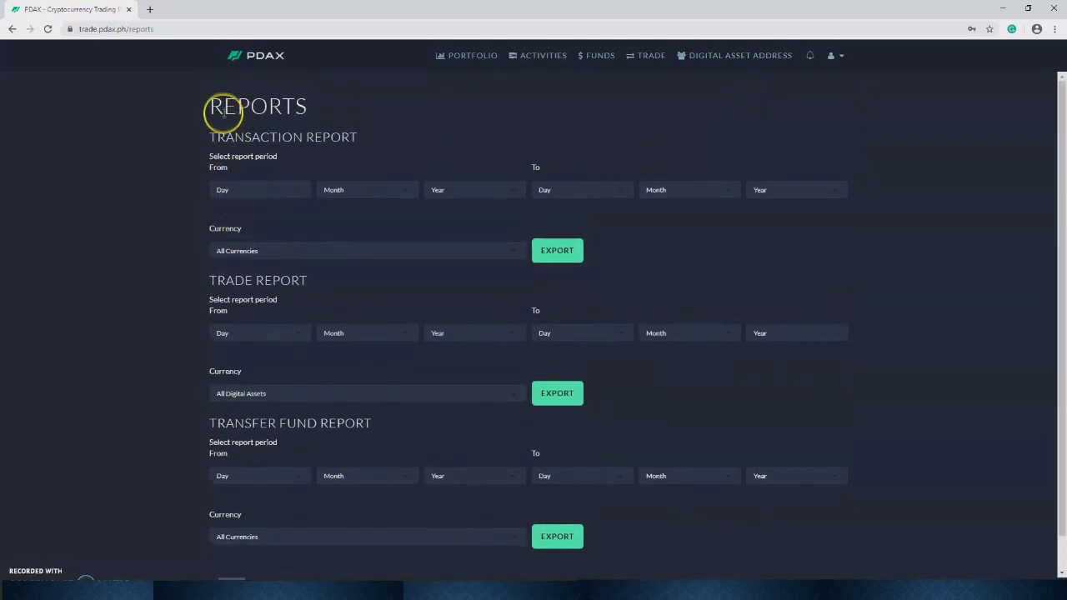
left_click_drag(204, 102, 315, 107)
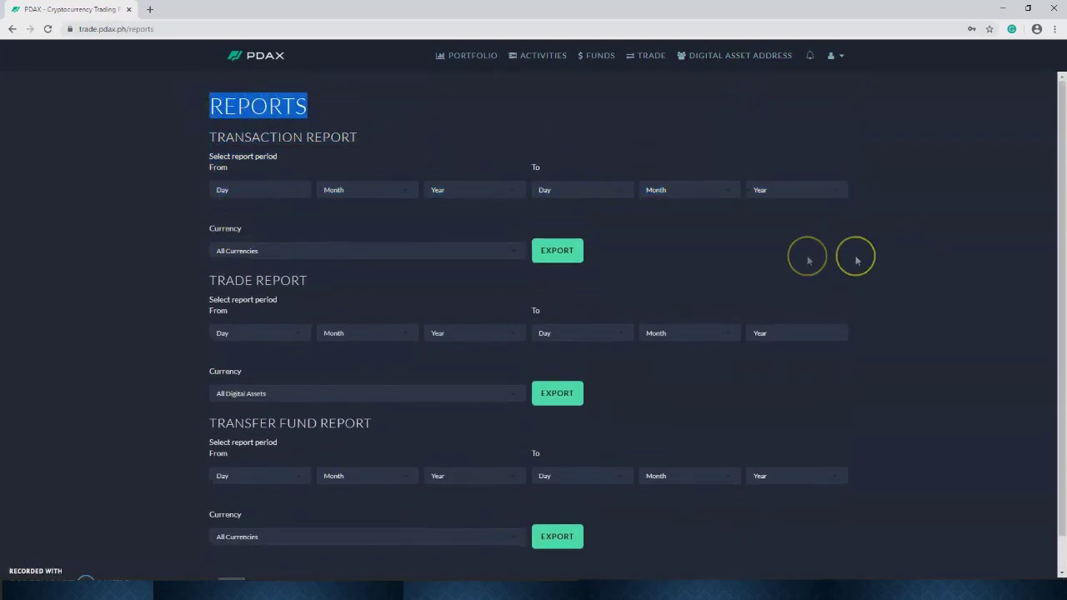
scroll(220, 167, "down", 1)
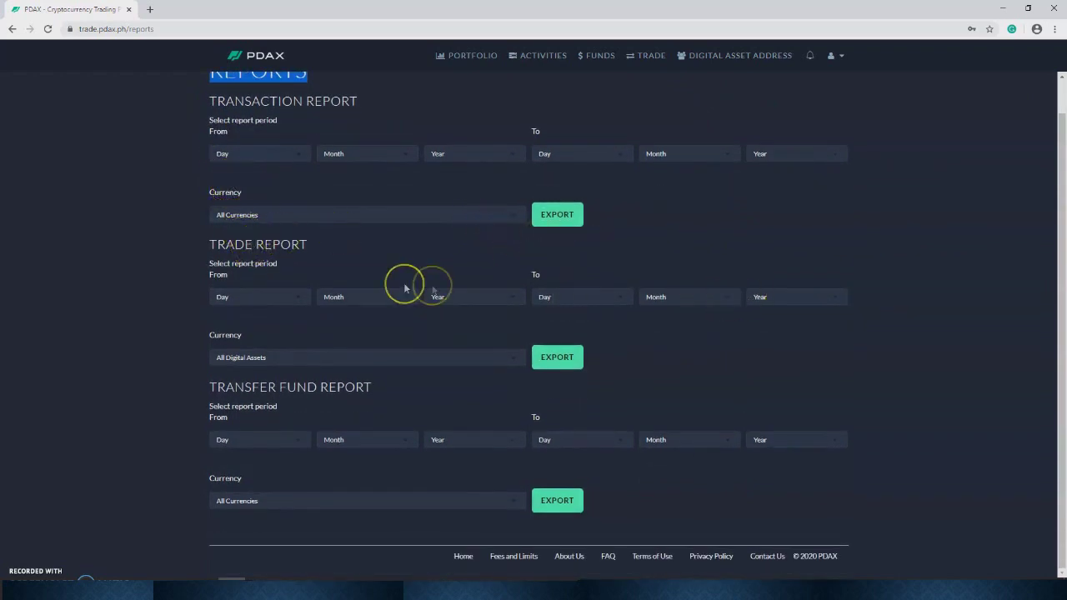
left_click_drag(215, 248, 308, 245)
left_click_drag(375, 388, 252, 389)
scroll(336, 225, "up", 1)
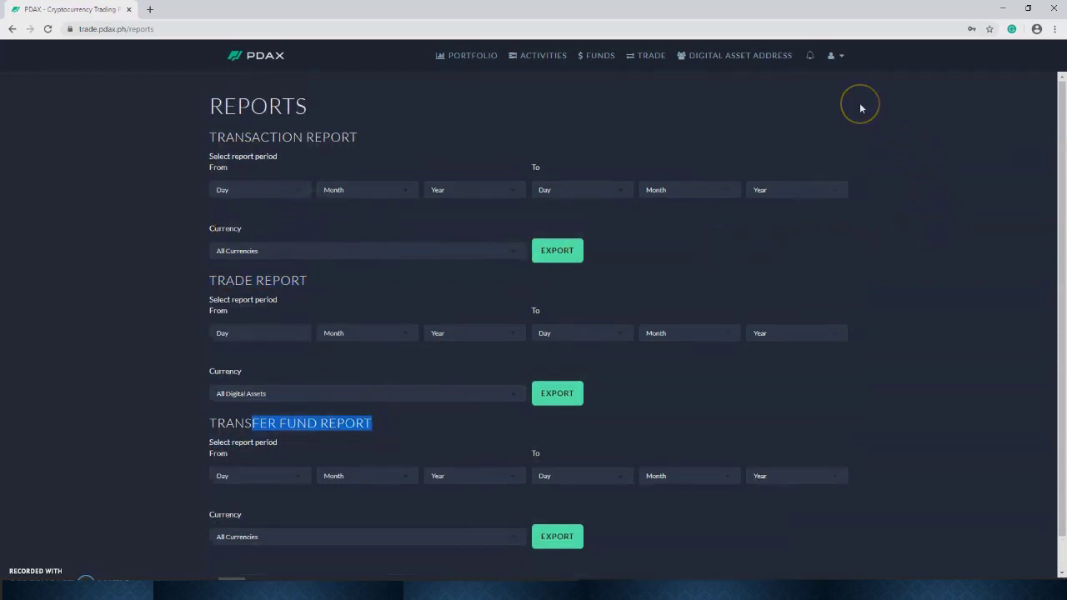
Open the account settings and check the available base currency options in the General section, leaving the selection unchanged
left_click(838, 56)
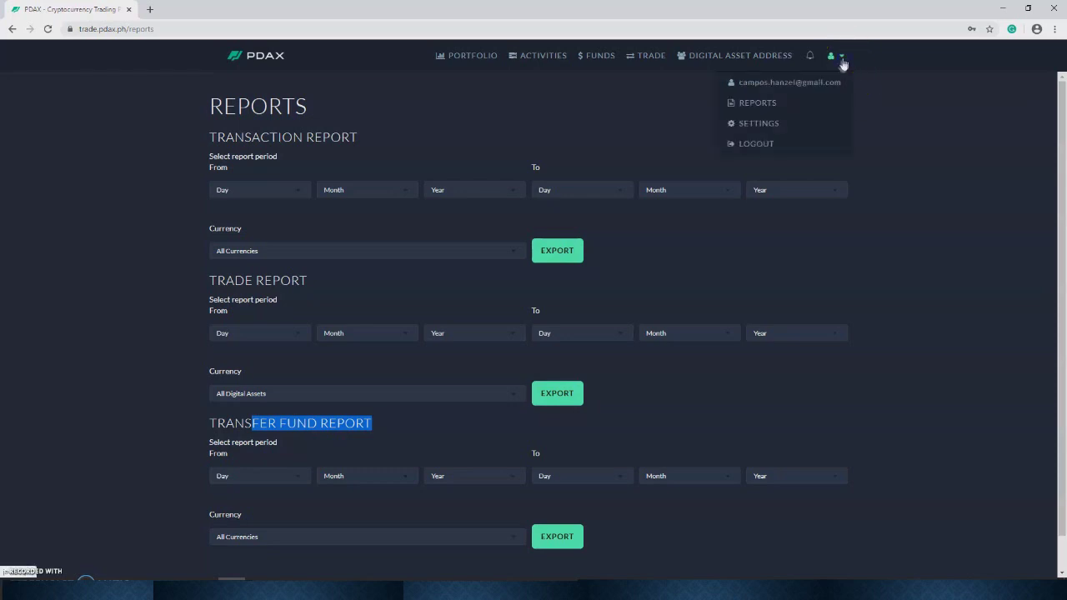
left_click(757, 127)
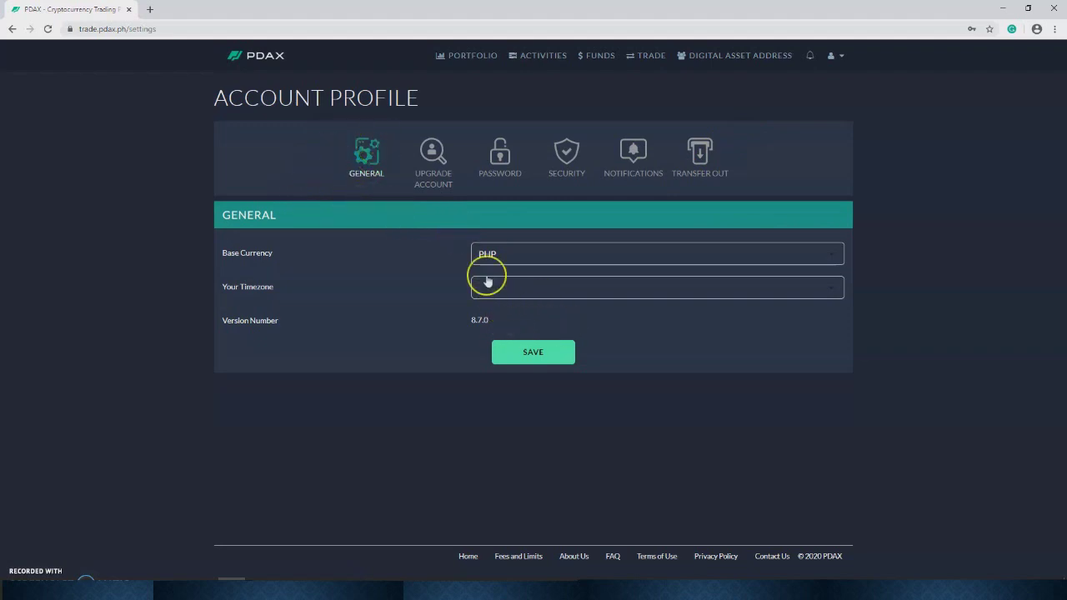
left_click(523, 258)
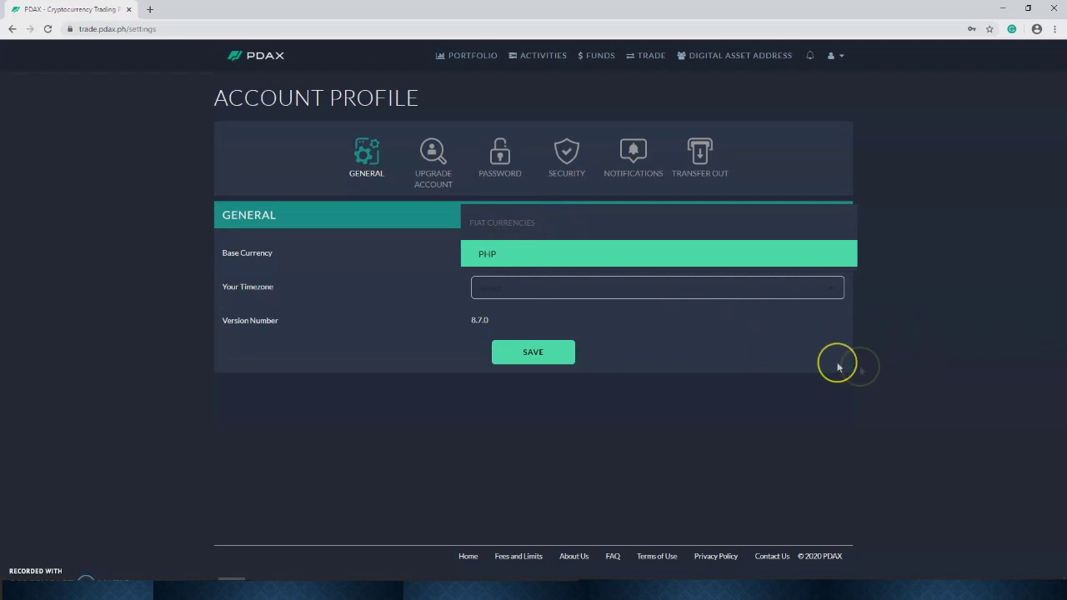
left_click(746, 332)
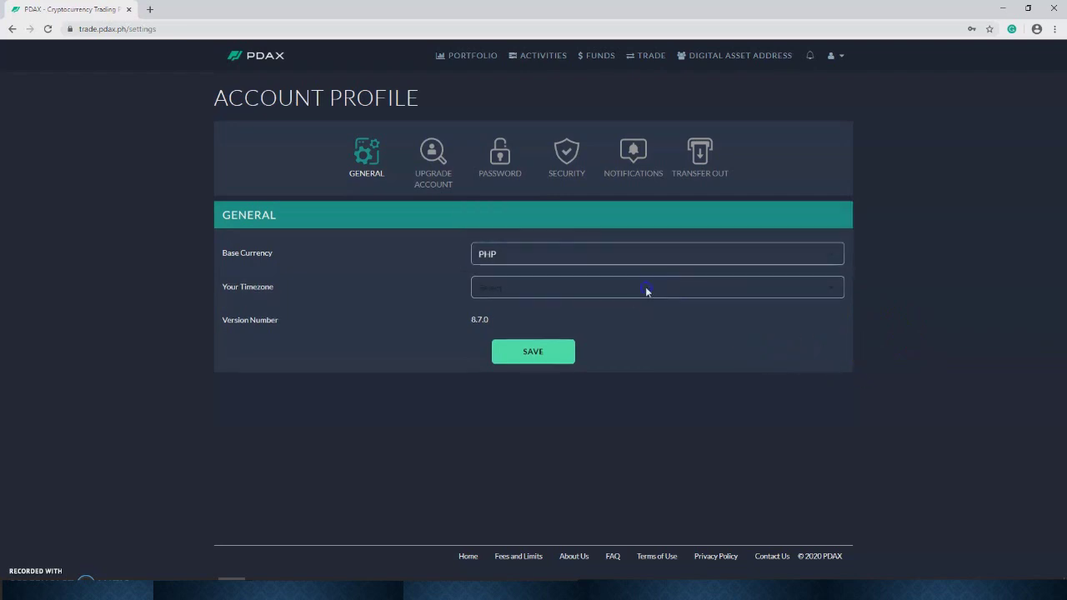
Browse the timezone options in the General settings and close the list without selecting one
left_click(830, 289)
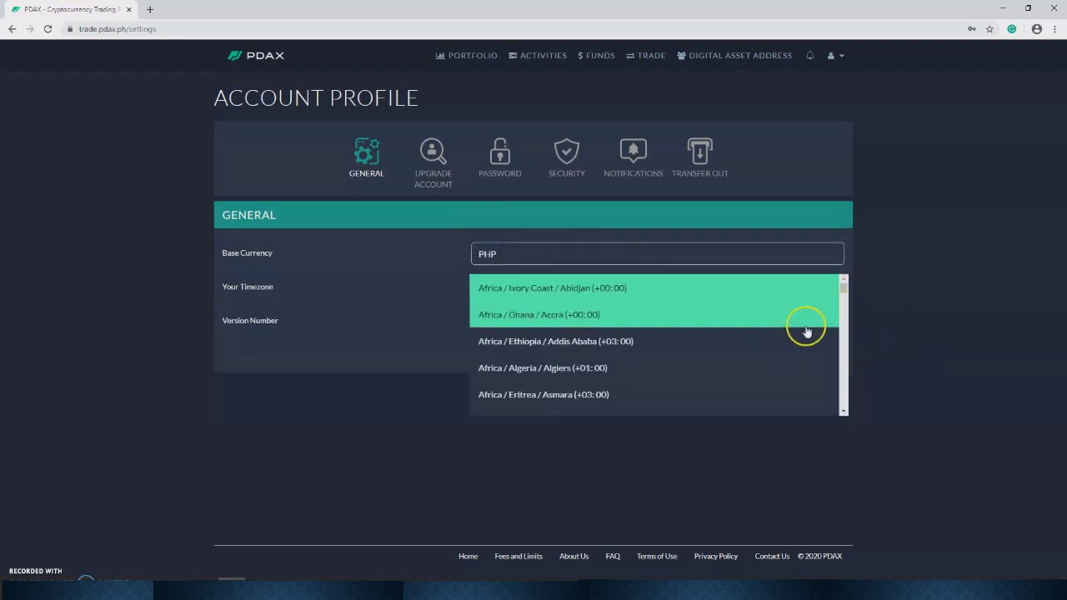
scroll(805, 329, "down", 5)
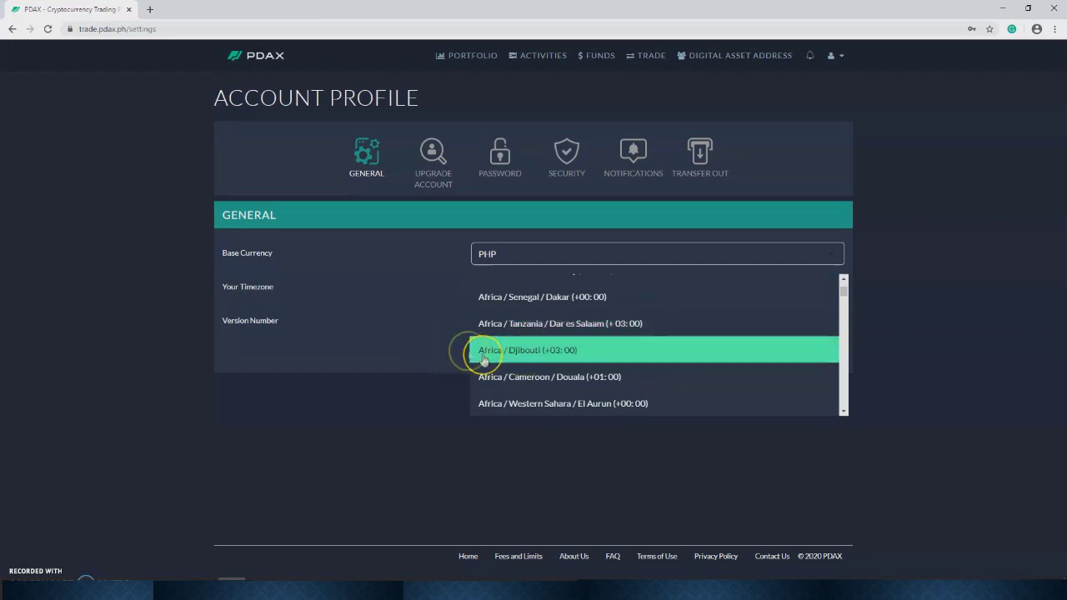
left_click(422, 334)
left_click(522, 296)
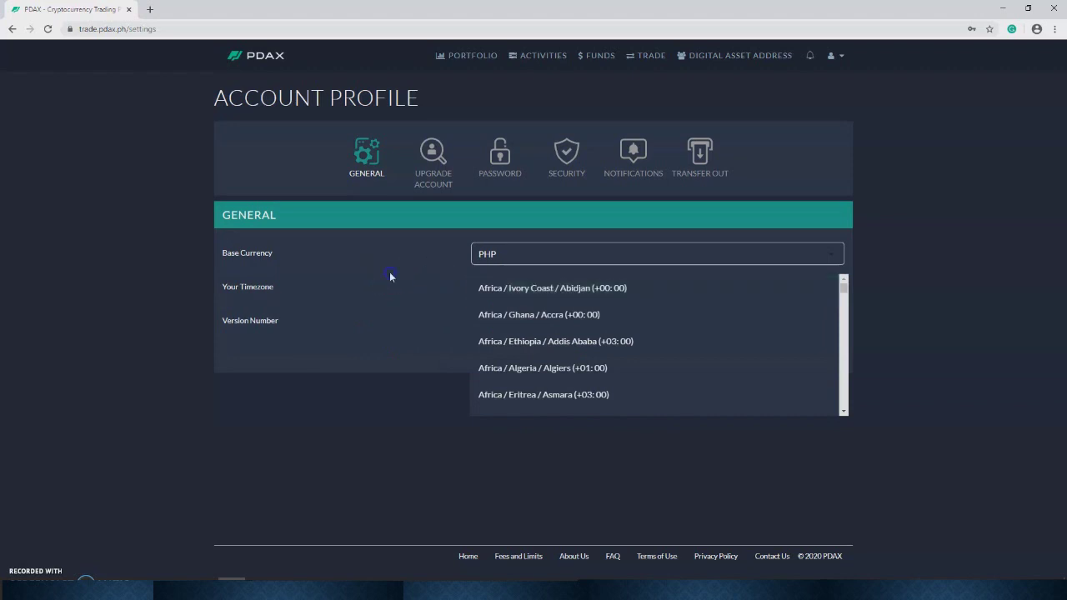
left_click(438, 296)
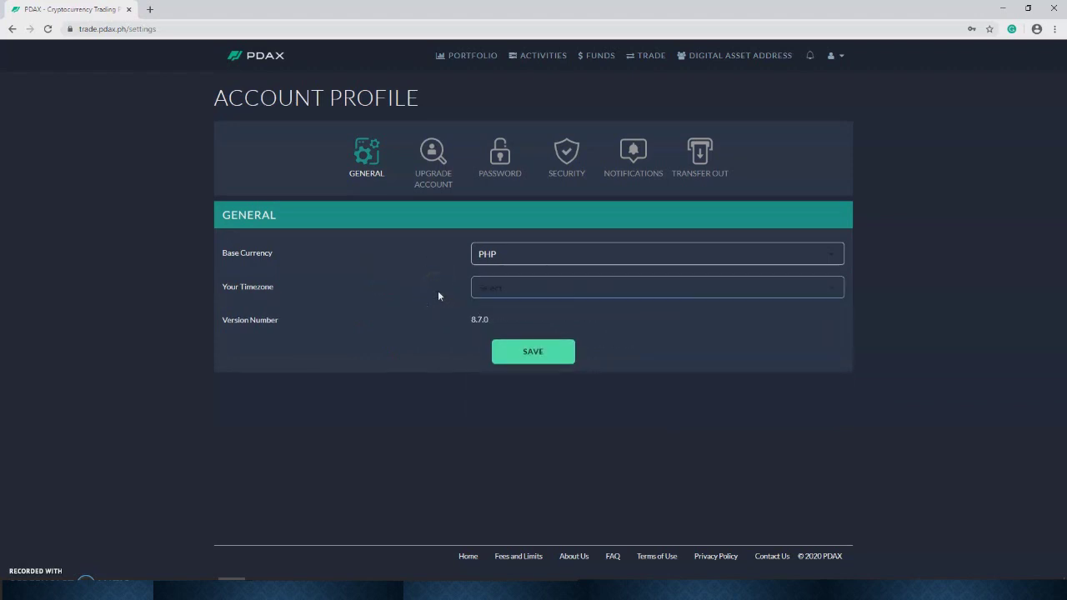
Open the Upgrade Account section and read the verification status and the proof of income and address requirements for premium
left_click(433, 158)
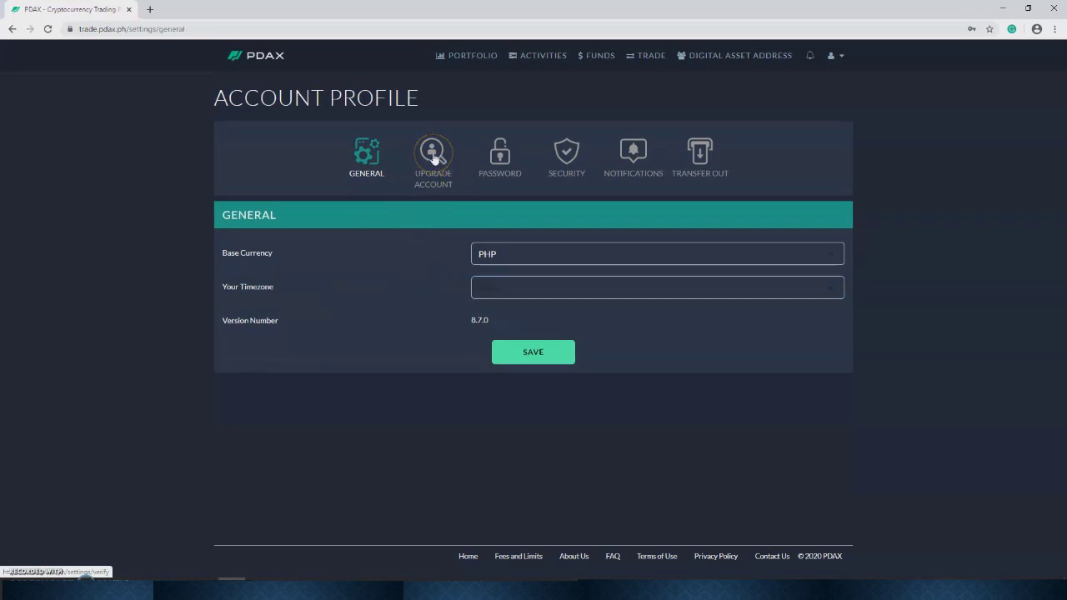
left_click(433, 159)
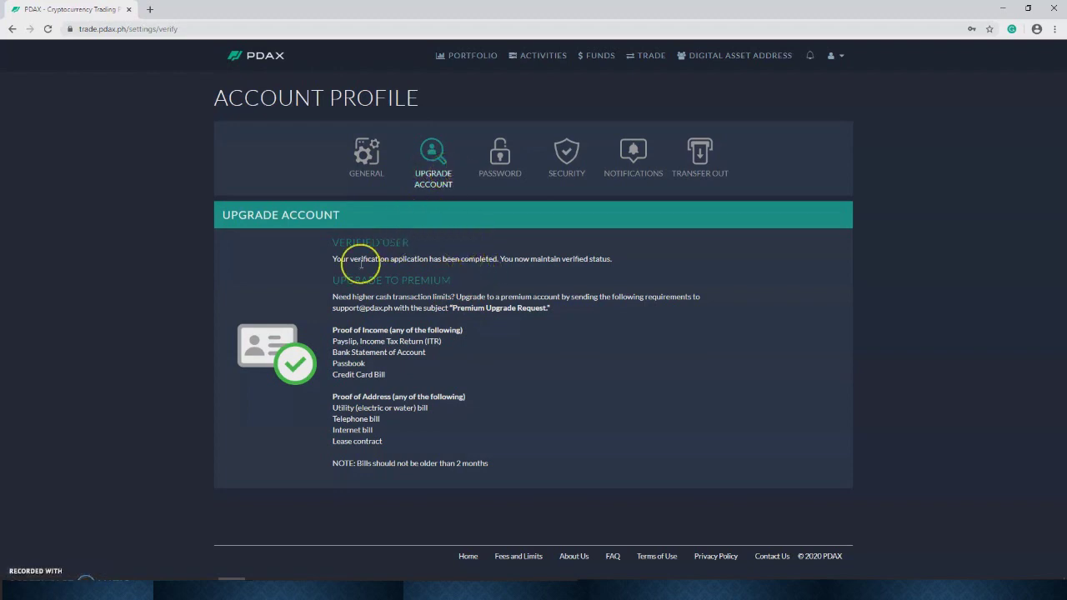
left_click_drag(331, 241, 405, 242)
left_click(424, 294)
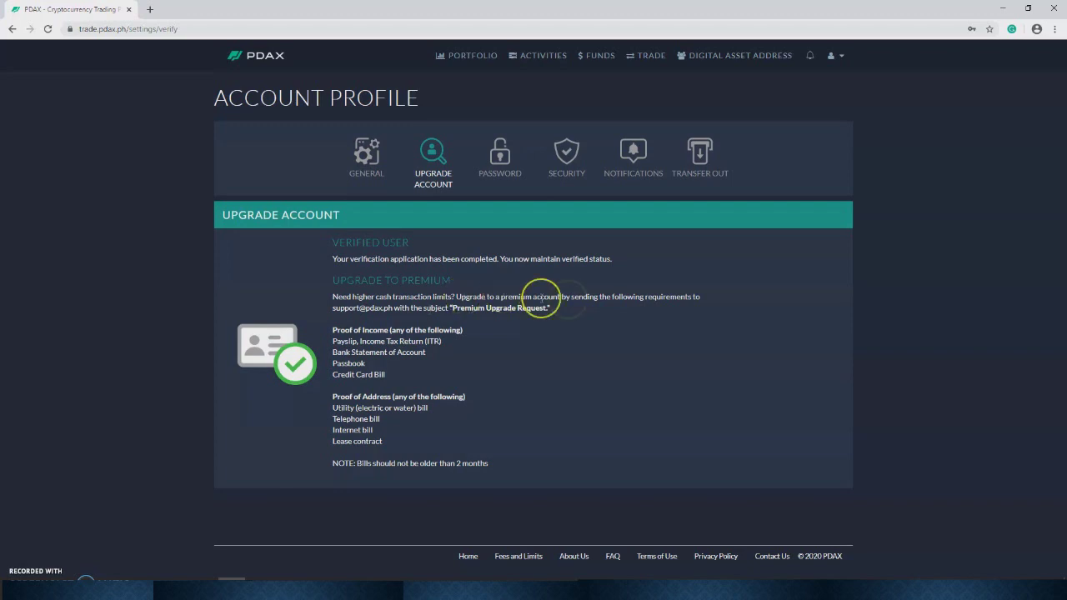
Inspect the Set Password fields without filling them in, and review the OTP and Yubikeys two-factor methods in the Security section
left_click(503, 158)
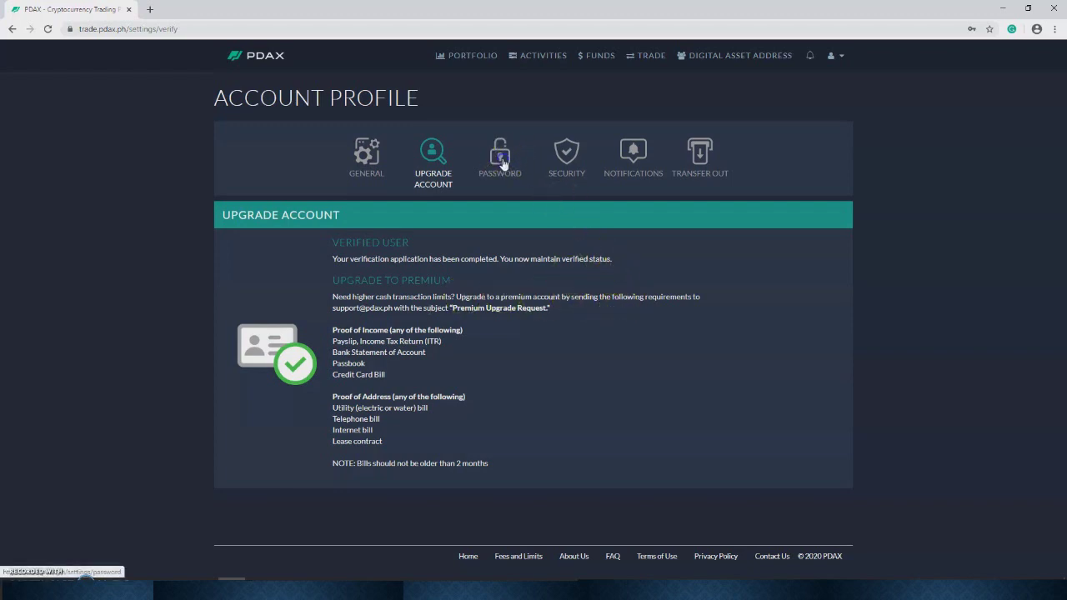
left_click(267, 251)
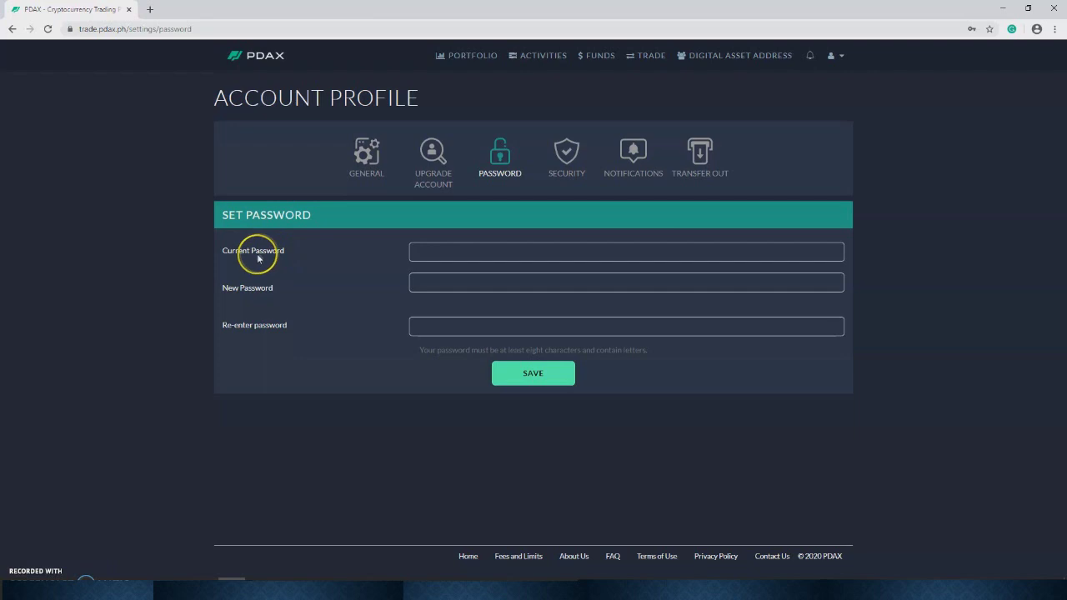
left_click(464, 255)
left_click(286, 258)
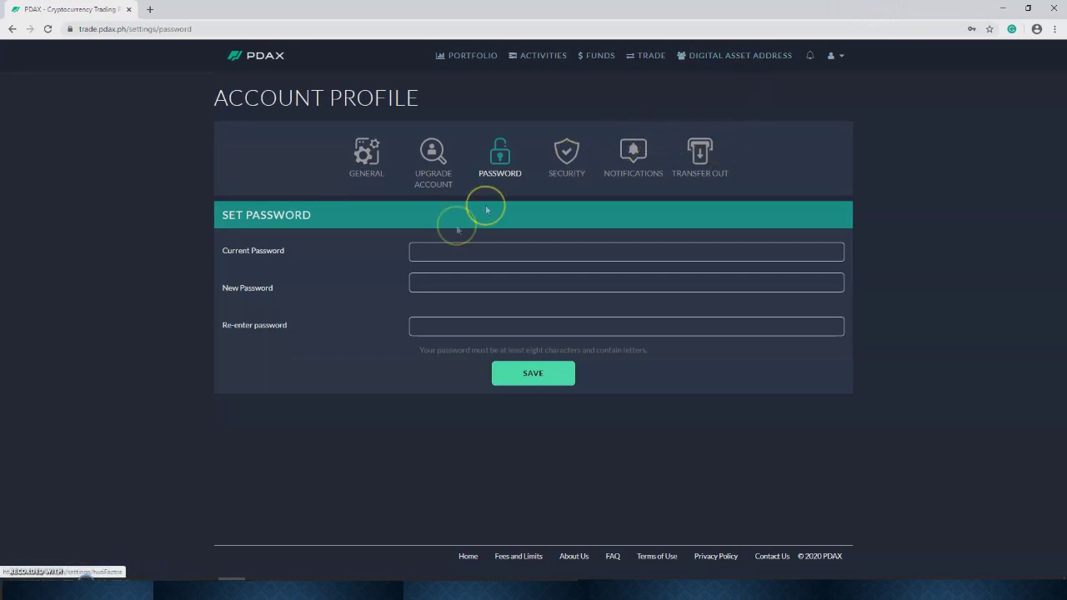
left_click(568, 155)
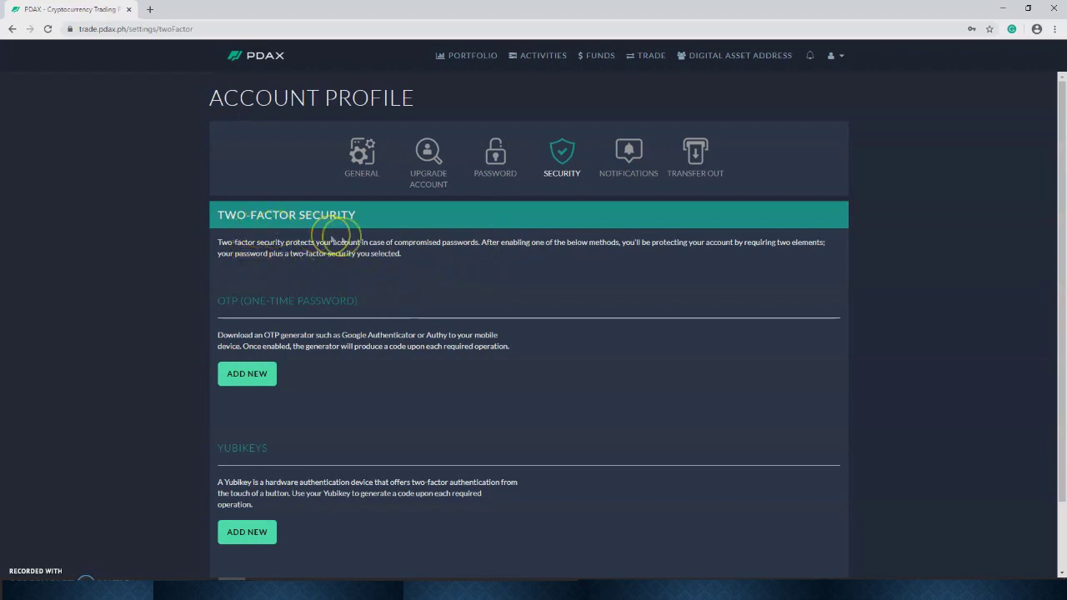
scroll(407, 266, "down", 1)
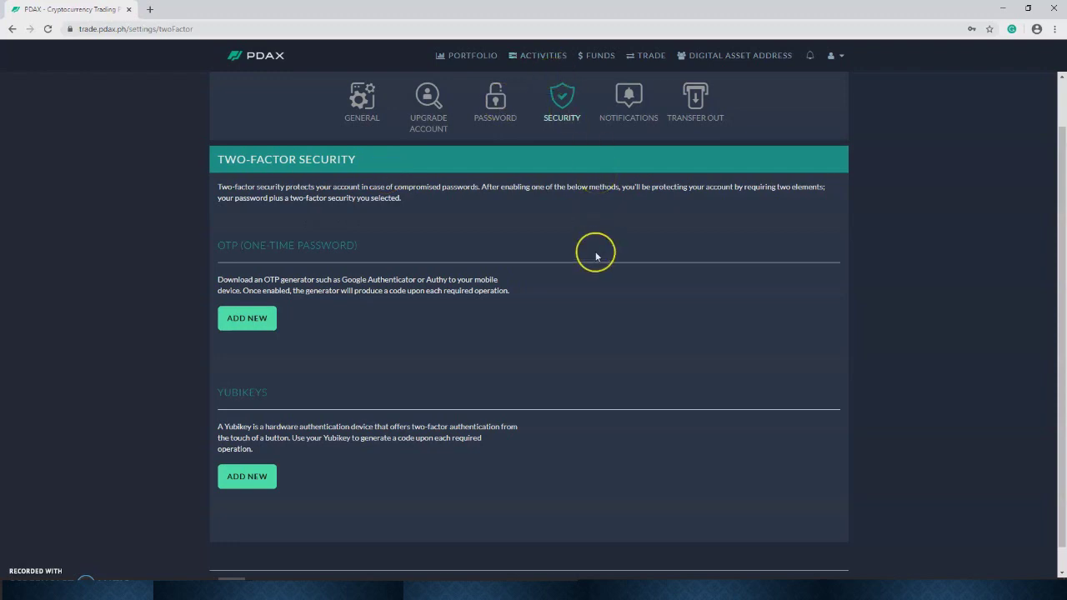
Look through the Transfer Out, Notifications and other account profile sections, and return to the General settings
left_click(693, 98)
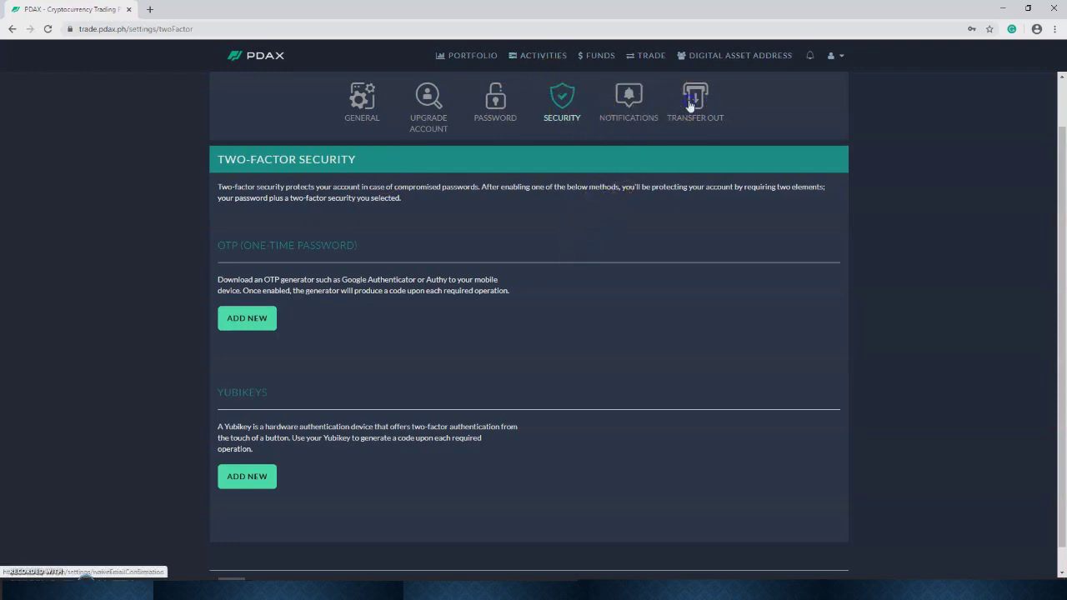
left_click(633, 159)
left_click(569, 154)
left_click(427, 161)
left_click(358, 157)
left_click(433, 171)
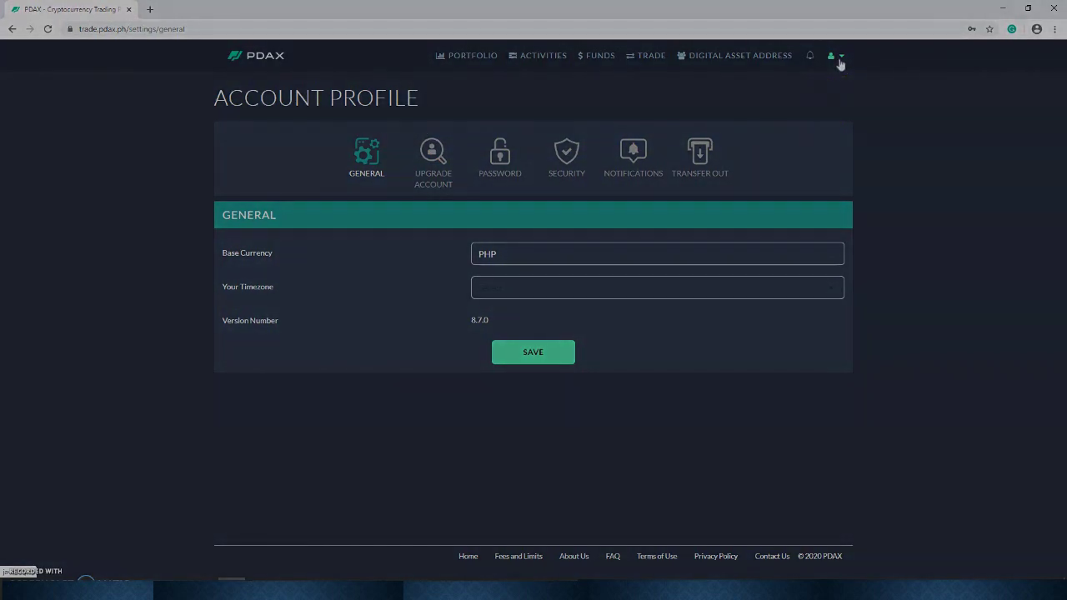
left_click(472, 57)
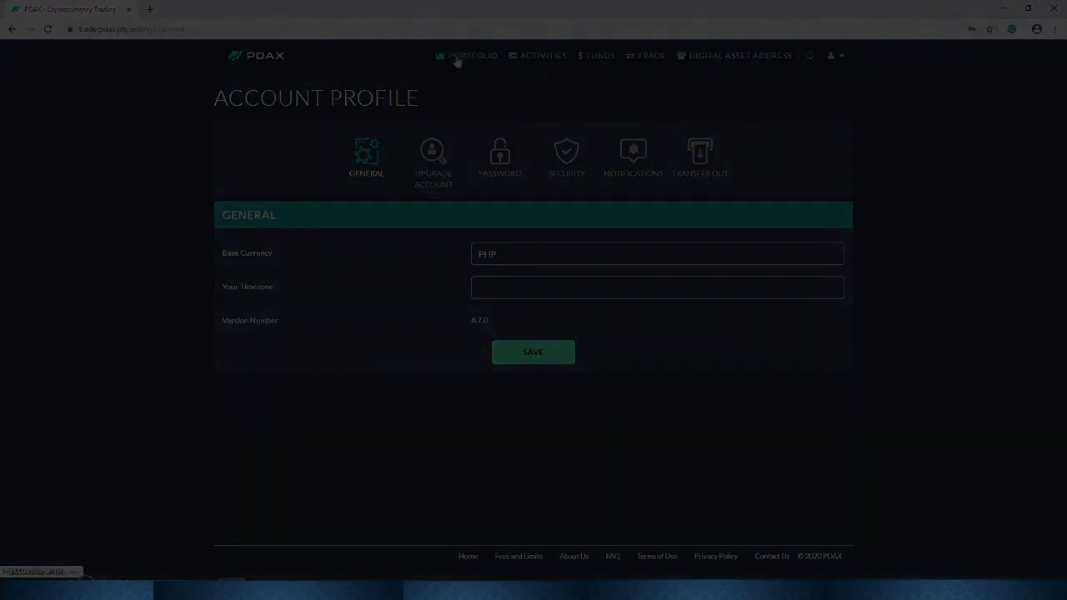